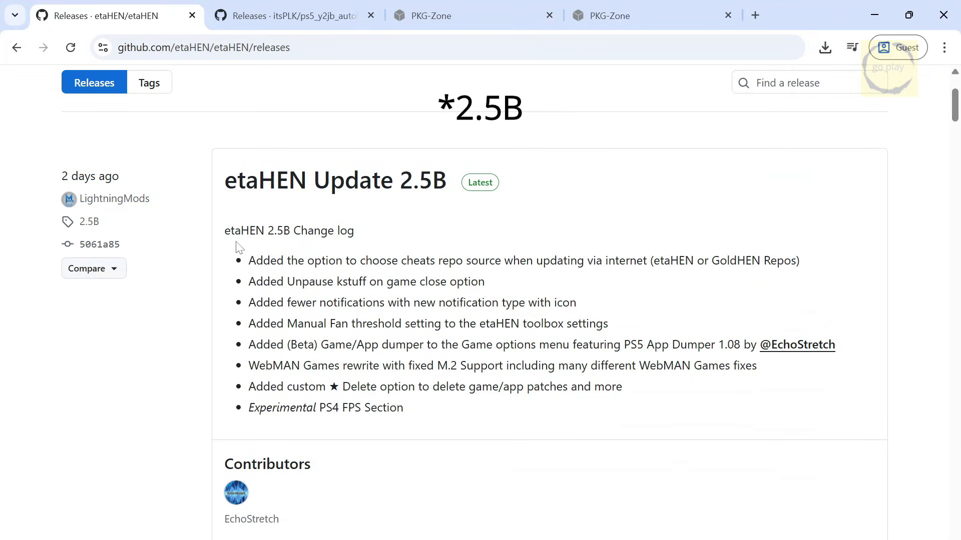
# - Review the etaHEN 2.5B changelog bullets and scroll down to the etaHEN-2.5B.bin asset
pyautogui.moveTo(231, 258); pyautogui.dragTo(533, 388)
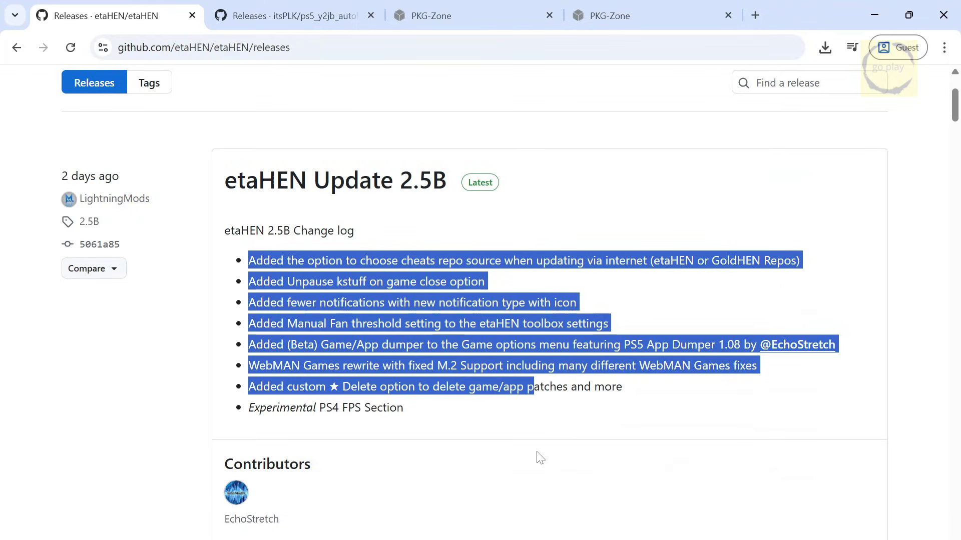
pyautogui.click(540, 478)
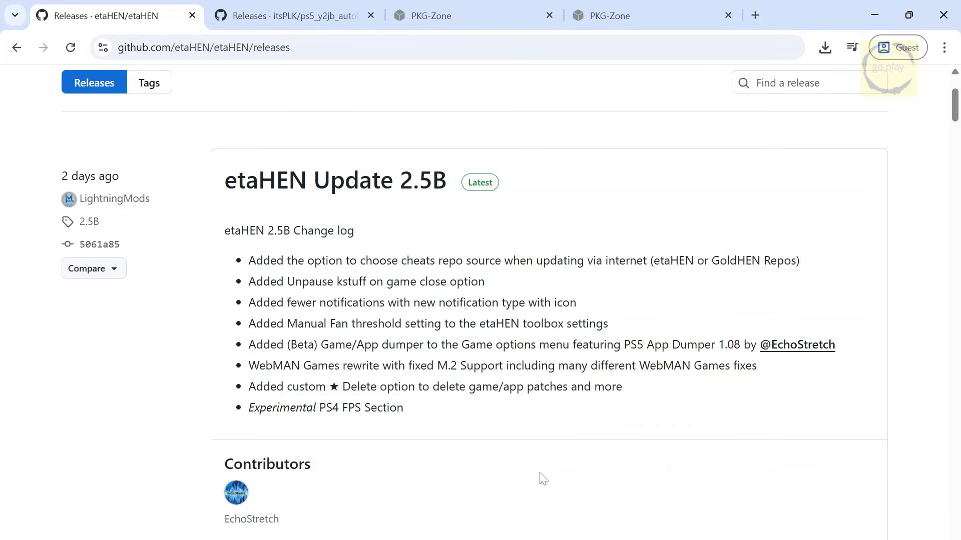
pyautogui.scroll(-3, 543, 479)
pyautogui.scroll(-2, 542, 479)
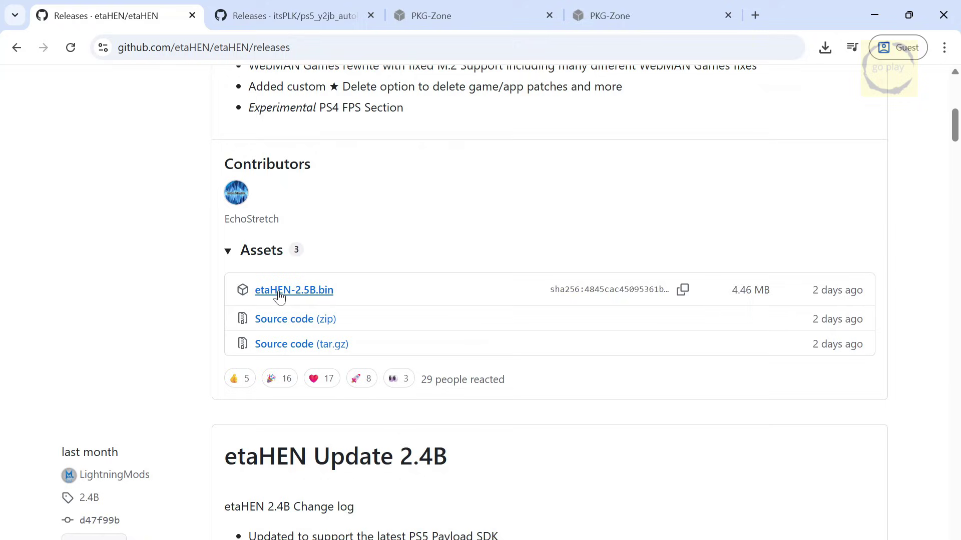
# - Check the ps5_y2jb_autoloader v0.3 assets, including y2jb_update.zip, then switch to the Itemzflow tab
pyautogui.click(291, 20)
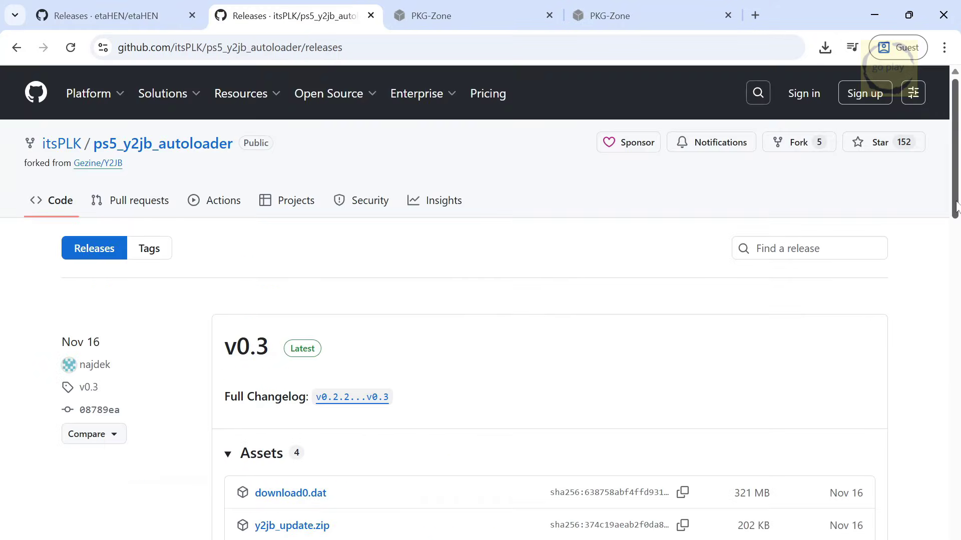
pyautogui.scroll(-3, 956, 205)
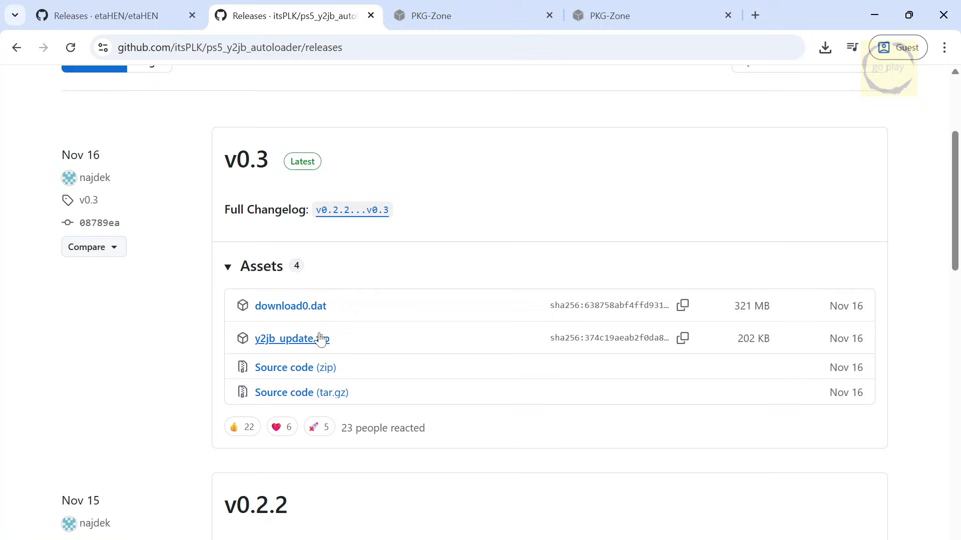
pyautogui.click(474, 10)
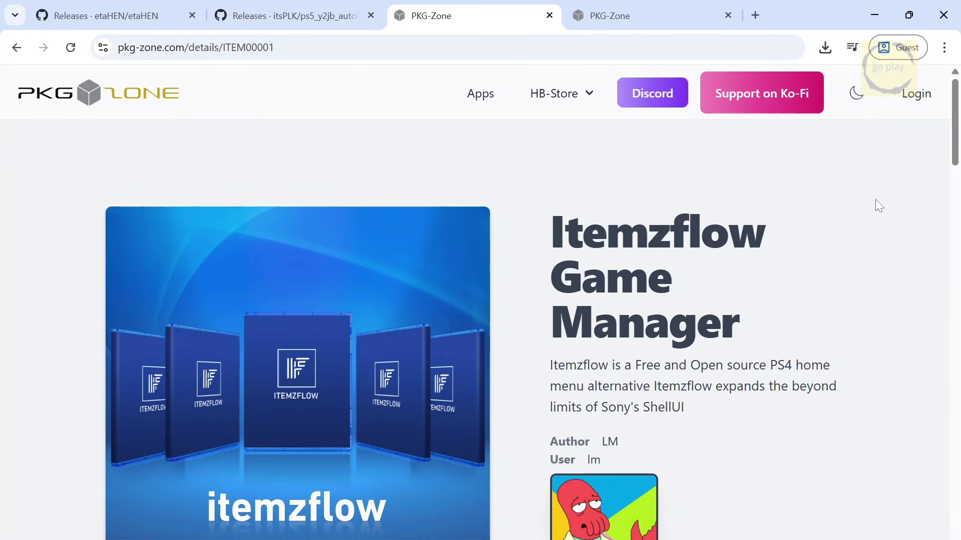
# - Scroll to Itemzflow's Download for PS5 section, then switch to the XPLORER (LAPY20011) page
pyautogui.moveTo(957, 160); pyautogui.dragTo(959, 236)
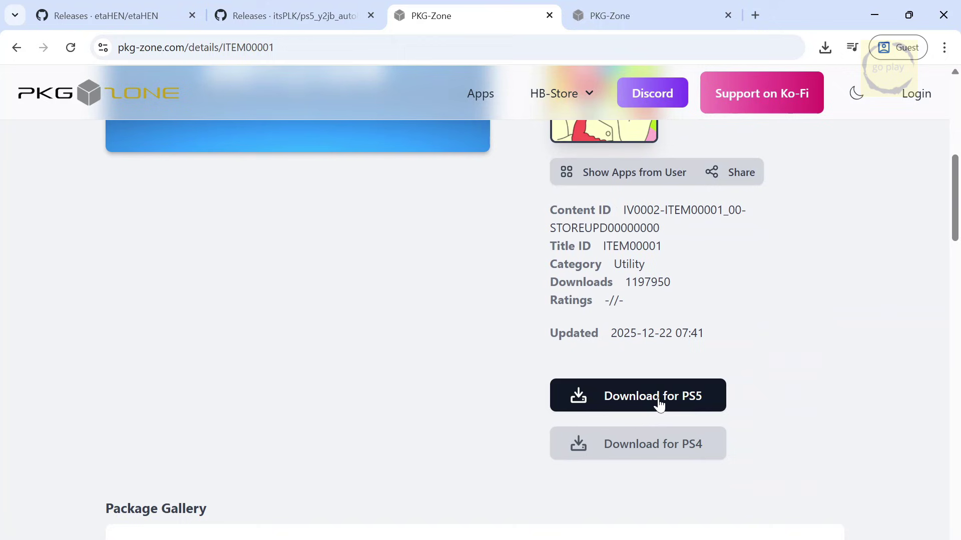
pyautogui.click(631, 16)
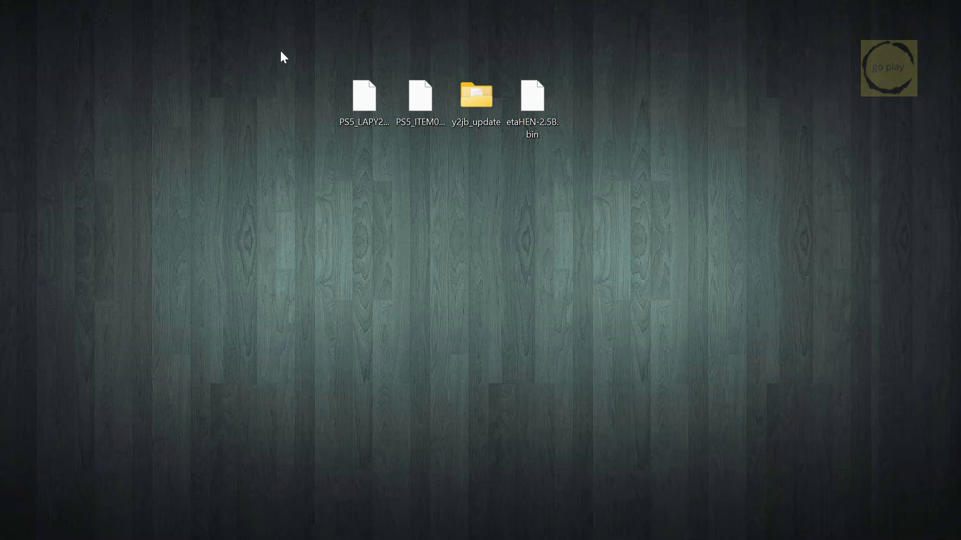
# - Open FLASHDRIVE (E:) with Win+E and drag the two PS5 .pkg desktop files onto it
pyautogui.moveTo(279, 51); pyautogui.dragTo(631, 273)
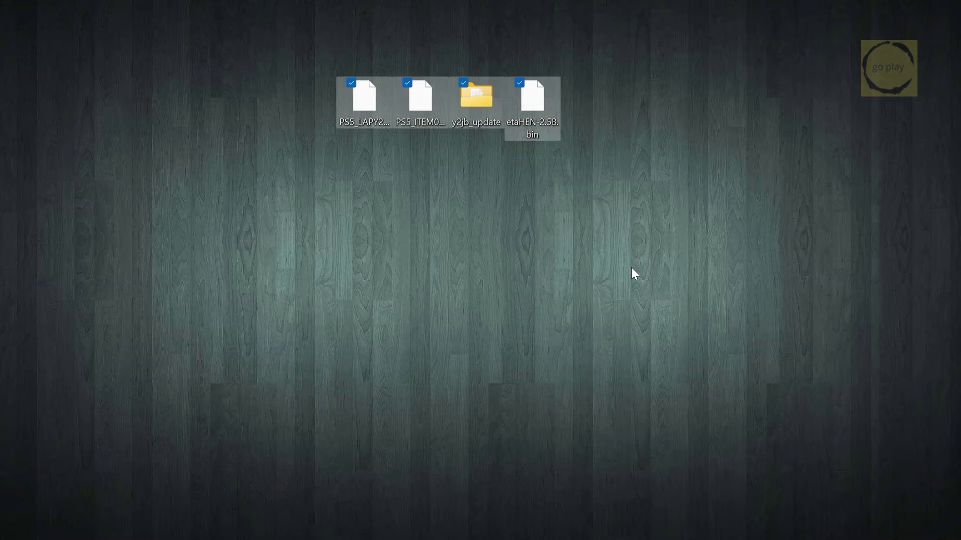
pyautogui.click(631, 270)
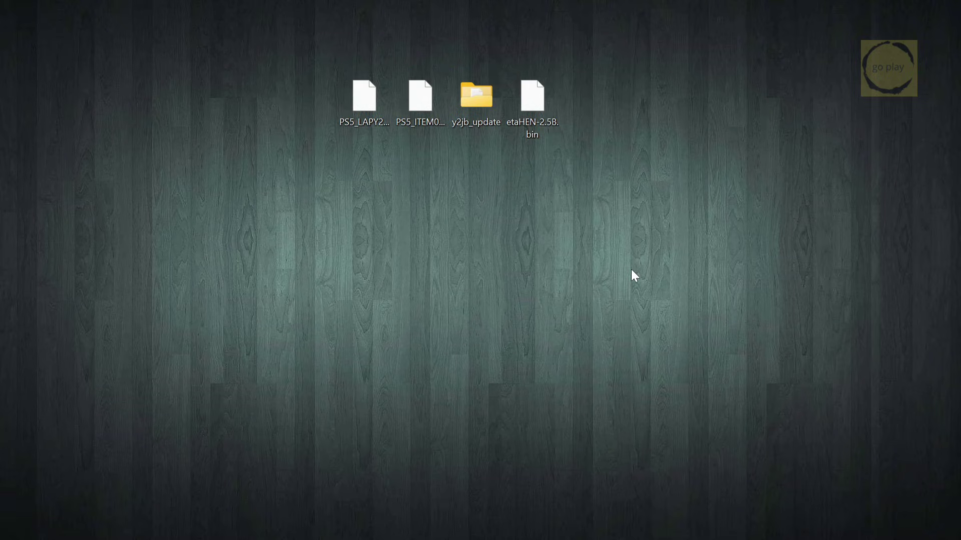
pyautogui.press('super+e')
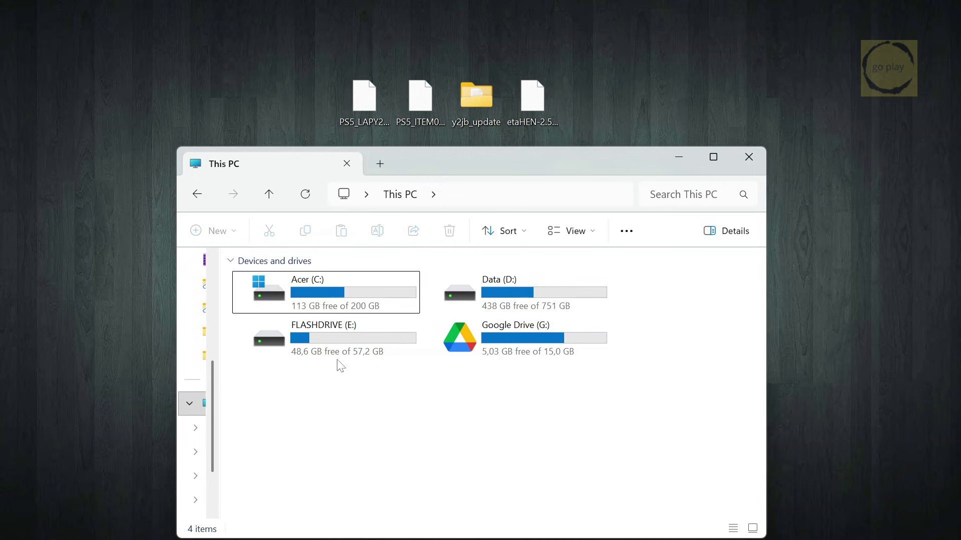
pyautogui.doubleClick(343, 351)
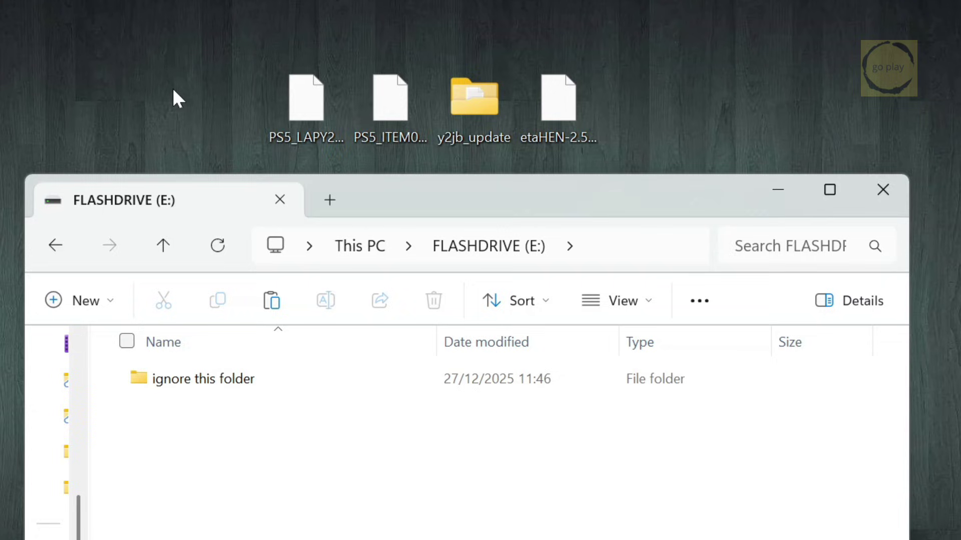
pyautogui.moveTo(299, 63); pyautogui.dragTo(323, 532)
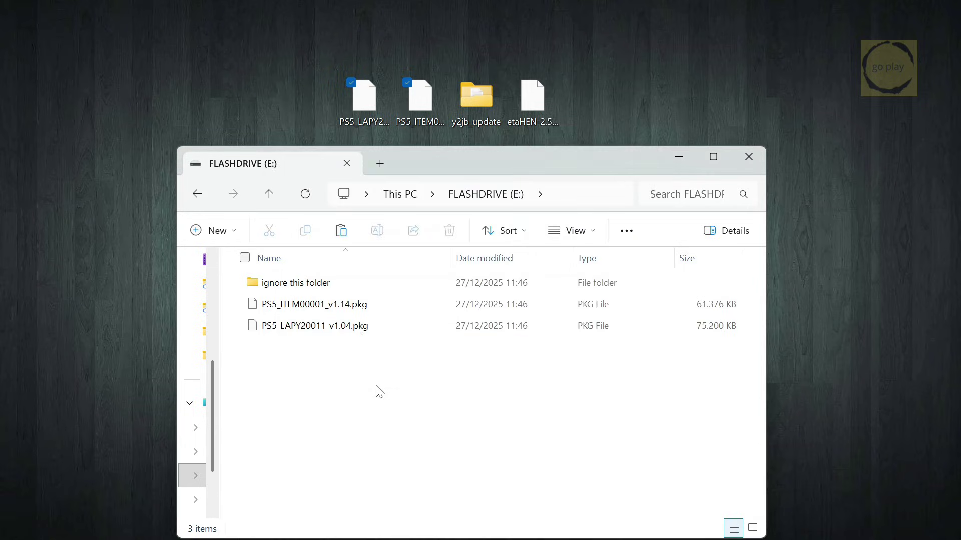
# - Open the y2jb_update folder and copy its ps5_autoloader folder onto FLASHDRIVE (E:)
pyautogui.click(479, 102)
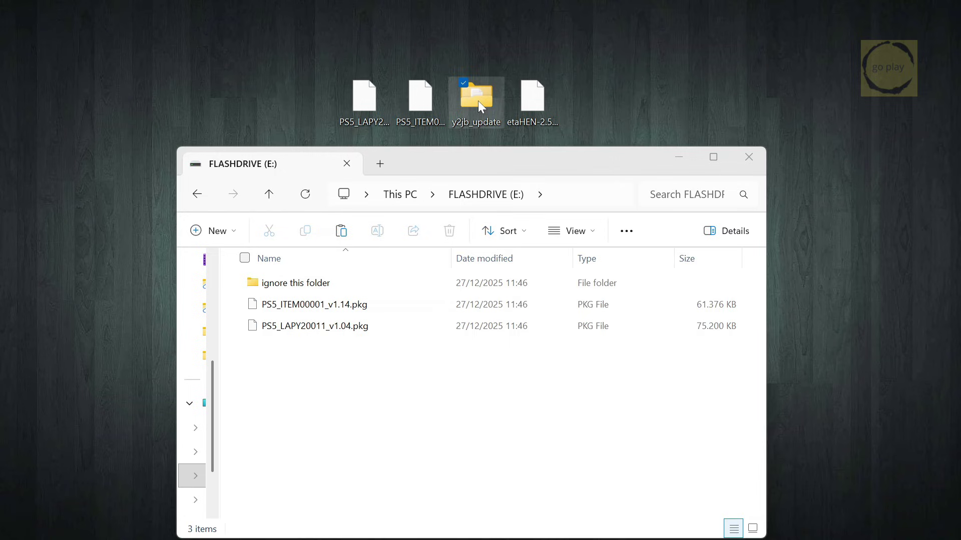
pyautogui.doubleClick(478, 100)
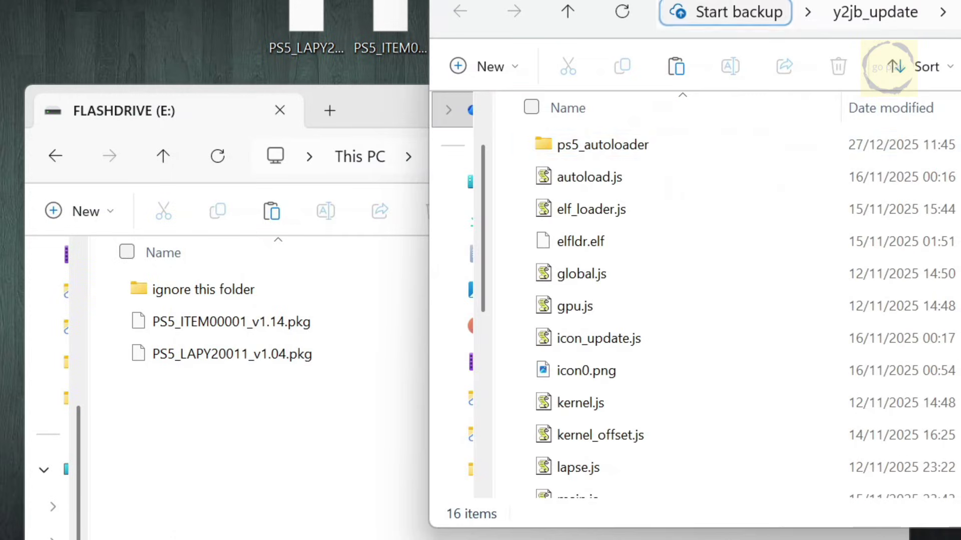
pyautogui.click(701, 148)
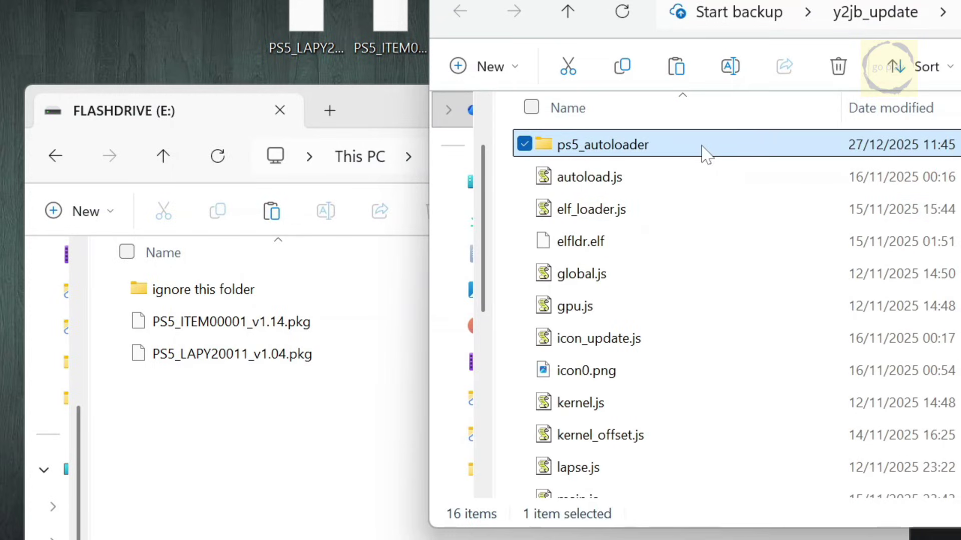
pyautogui.moveTo(583, 150); pyautogui.dragTo(295, 495)
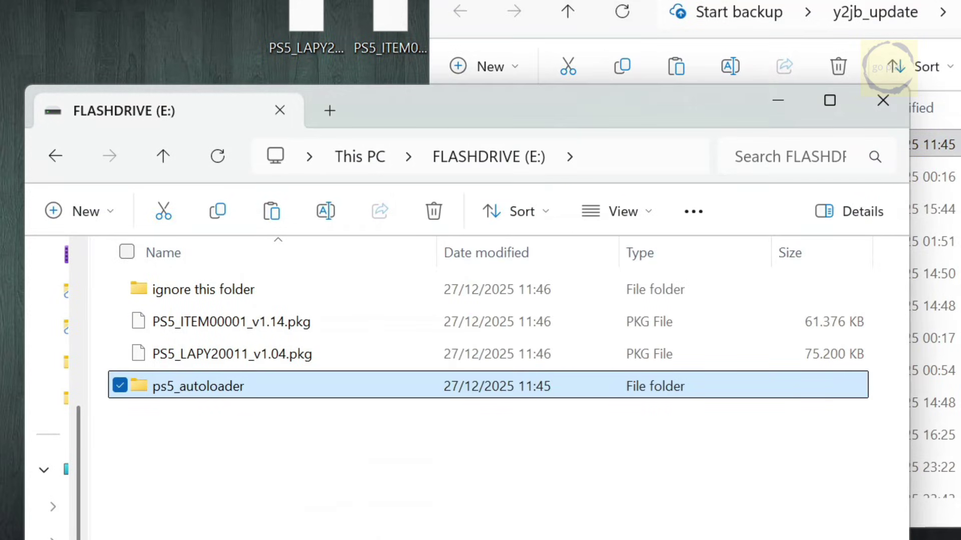
# - Close the y2jb_update window and select the copied ps5_autoloader folder on the drive
pyautogui.click(889, 68)
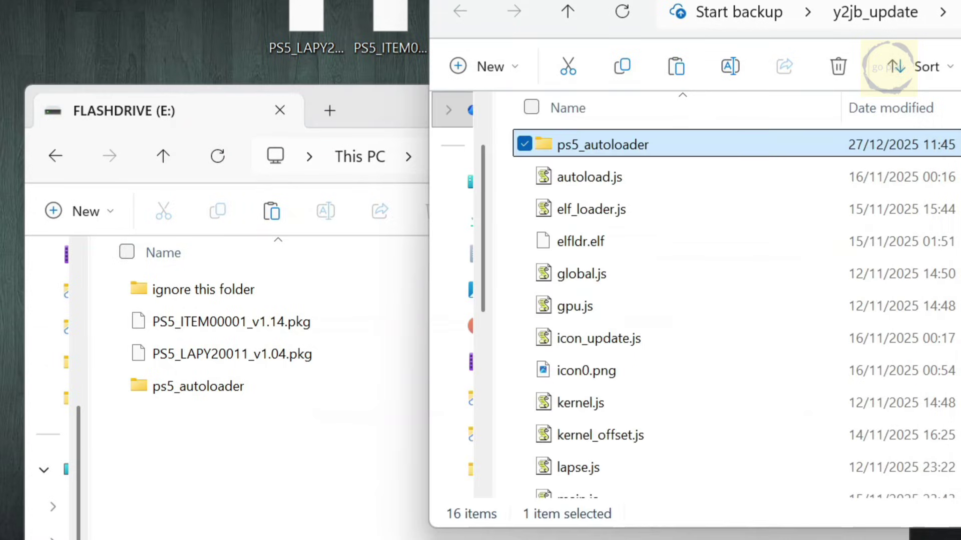
pyautogui.hotkey('ctrl', 'w')
pyautogui.click(265, 396)
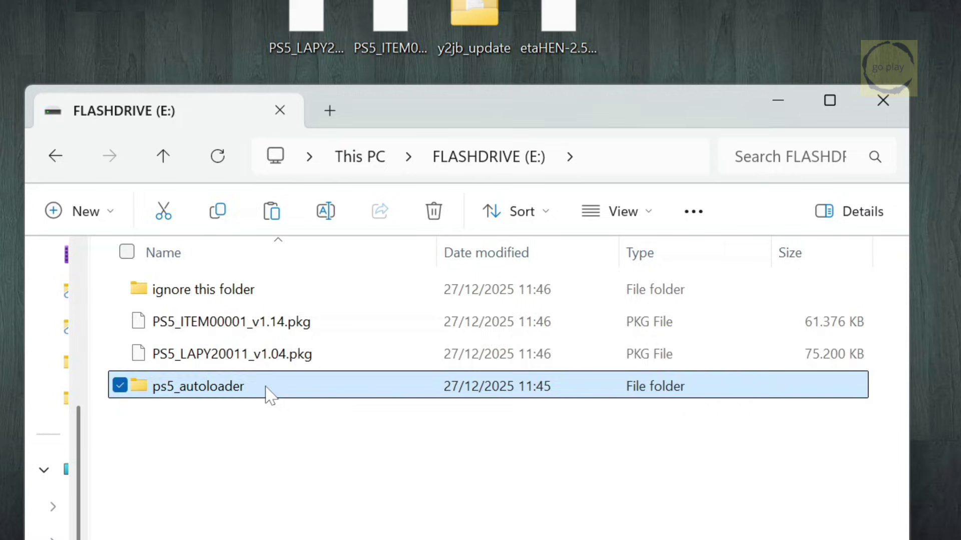
# - Open the drive's ps5_autoloader folder, copy etaHEN-2.5B.bin into it, and select autoload.txt
pyautogui.doubleClick(266, 395)
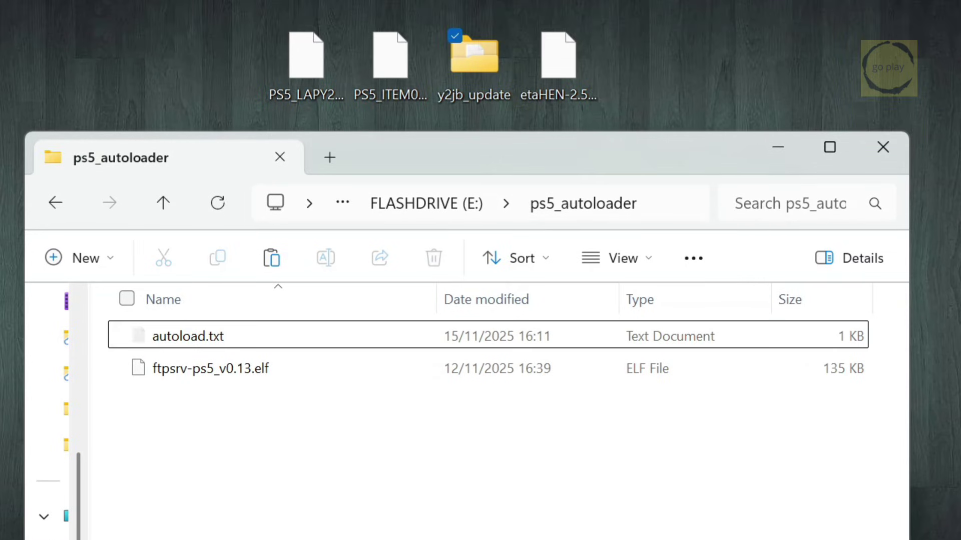
pyautogui.moveTo(569, 70); pyautogui.dragTo(508, 529)
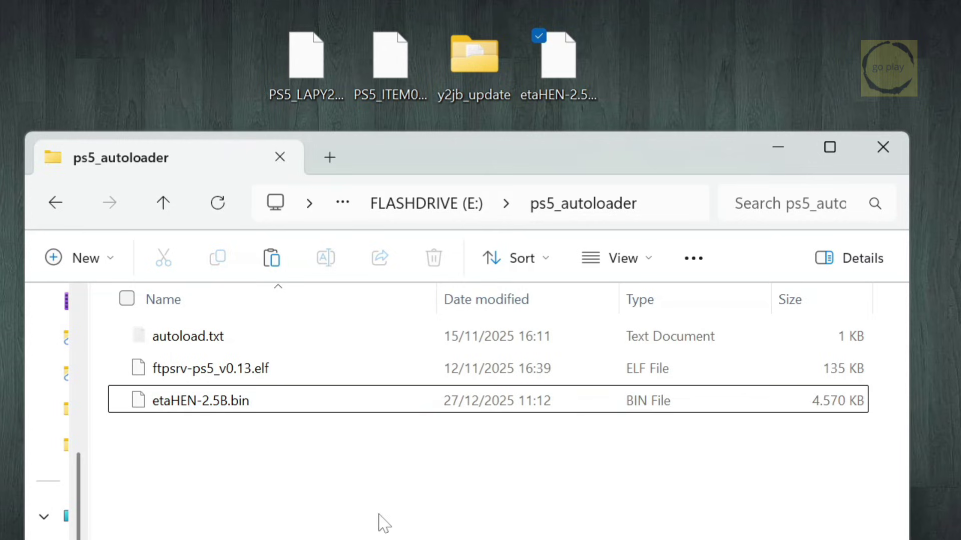
pyautogui.click(275, 476)
pyautogui.click(274, 337)
# - Open autoload.txt in Notepad and delete the ftpsrv-ps5_v0.13.elf payload line
pyautogui.doubleClick(277, 341)
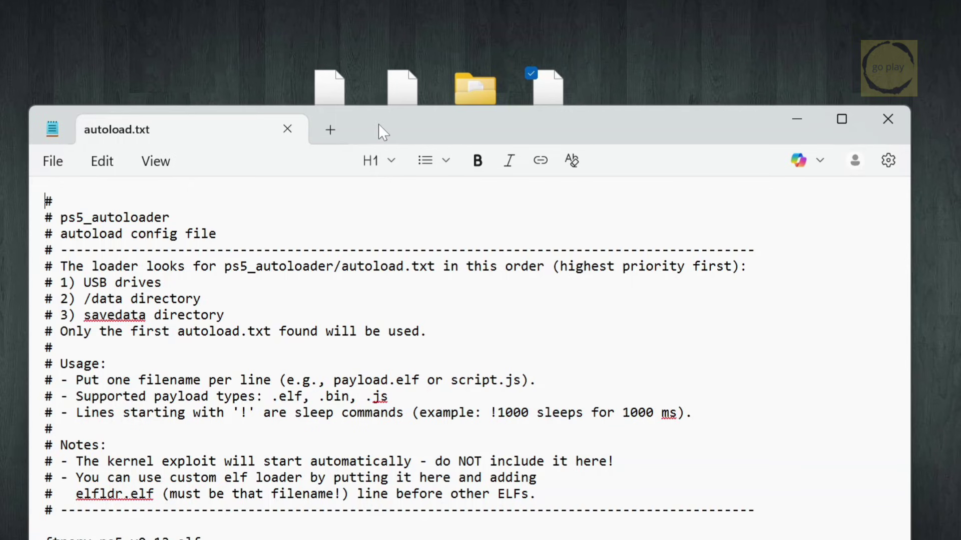
pyautogui.moveTo(379, 124); pyautogui.dragTo(764, 26)
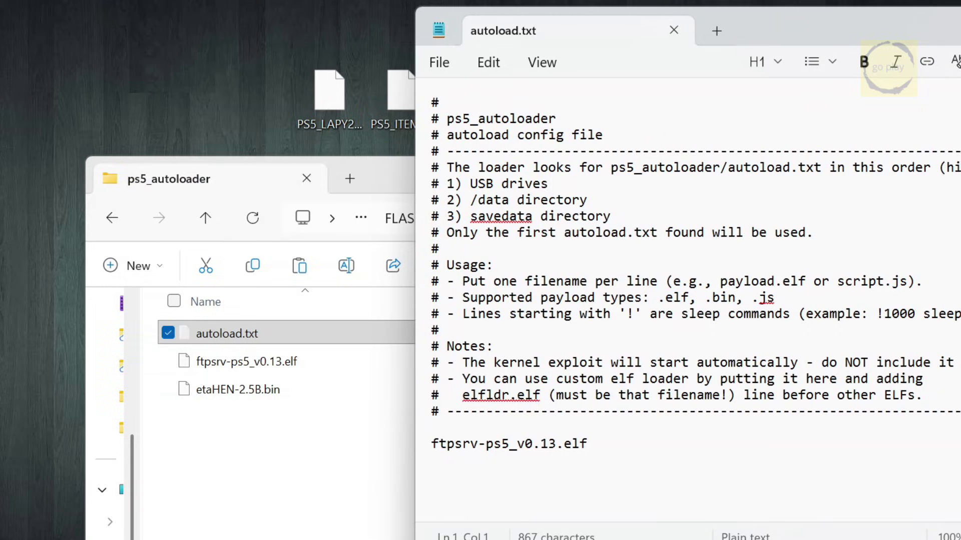
pyautogui.click(540, 443)
pyautogui.hotkey('shift', 'End')
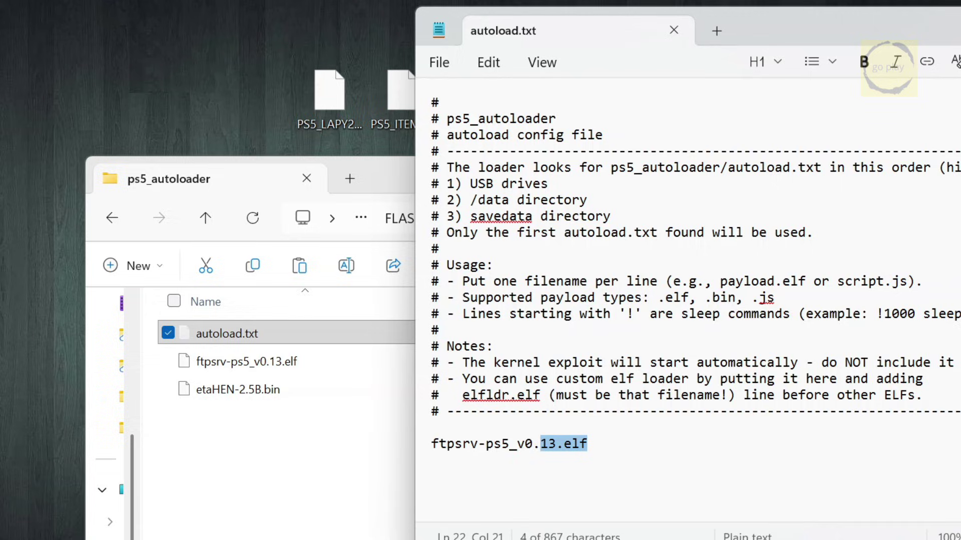
pyautogui.moveTo(540, 444); pyautogui.dragTo(431, 444)
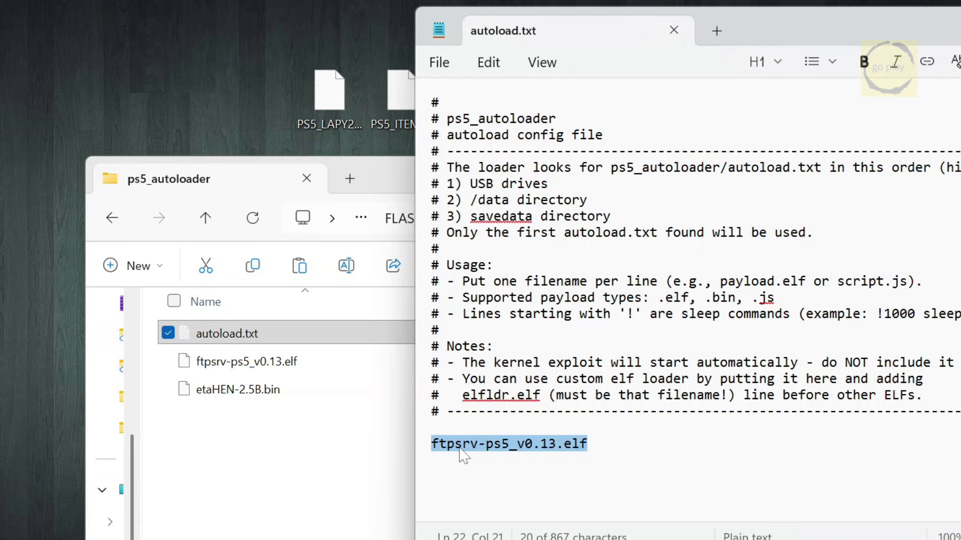
pyautogui.press('Delete')
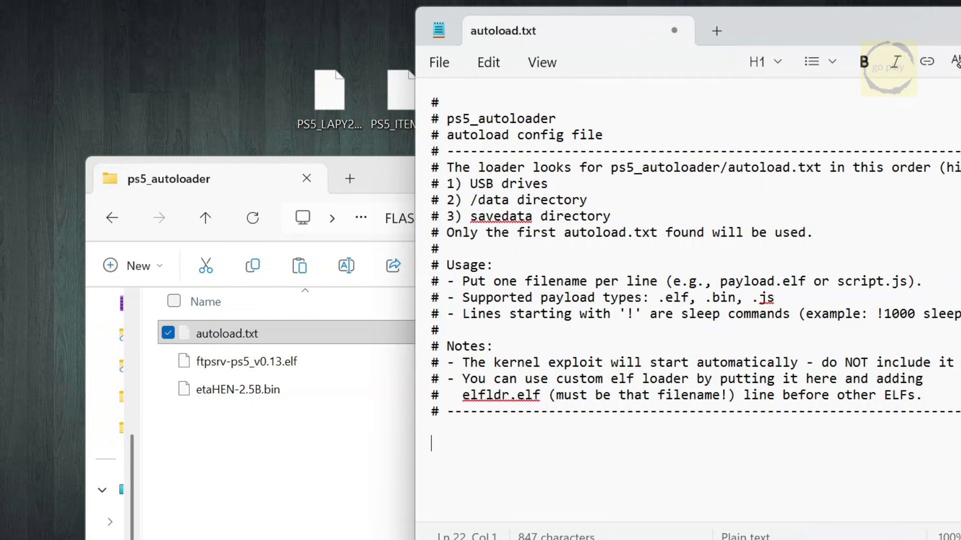
pyautogui.click(222, 397)
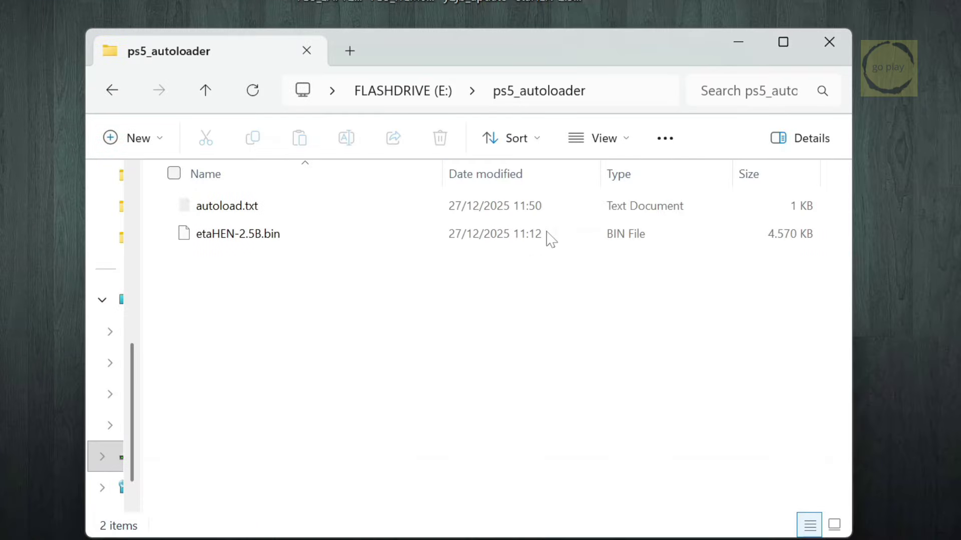
# - Turn on file name extensions in the folder's view options
pyautogui.click(597, 140)
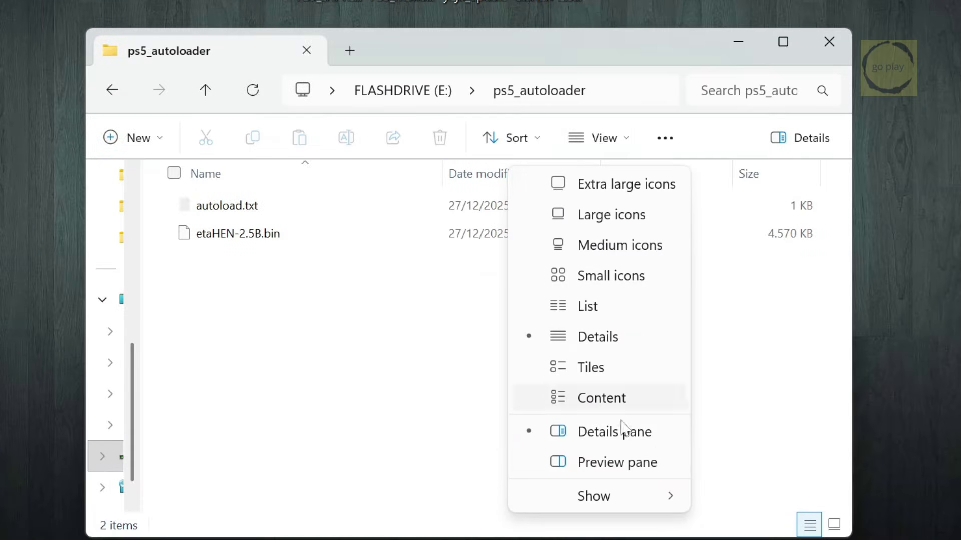
pyautogui.moveTo(622, 495)
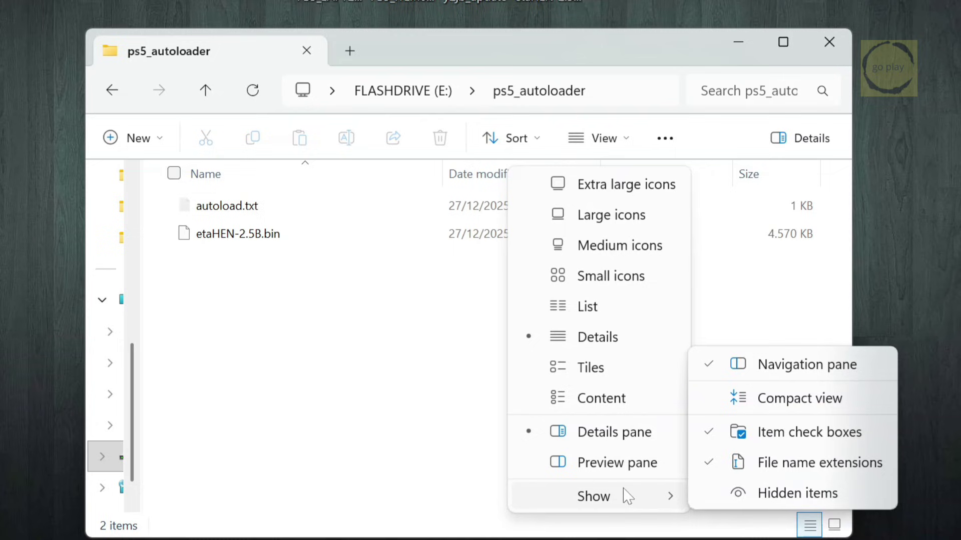
pyautogui.click(750, 469)
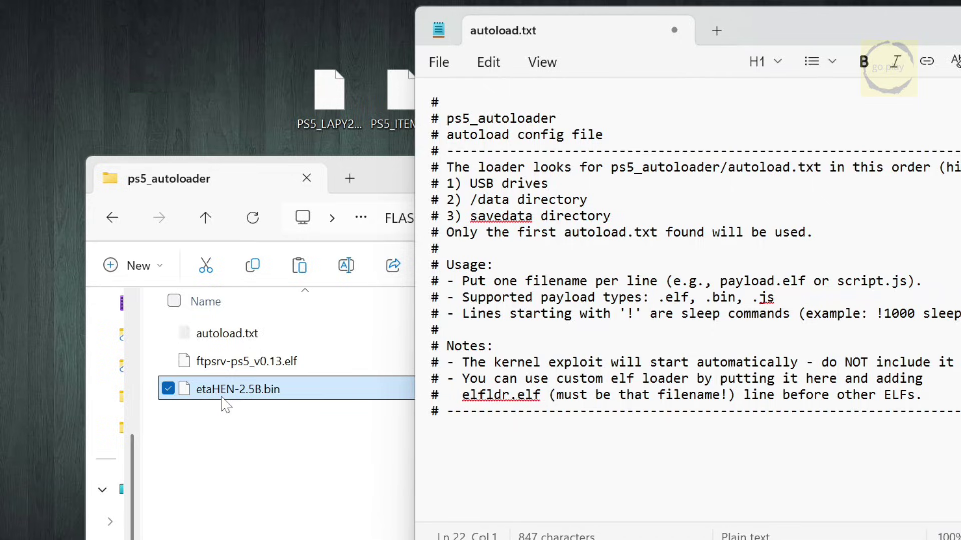
# - Enter rename mode on etaHEN-2.5B.bin and select the full name including extension
pyautogui.click(222, 398)
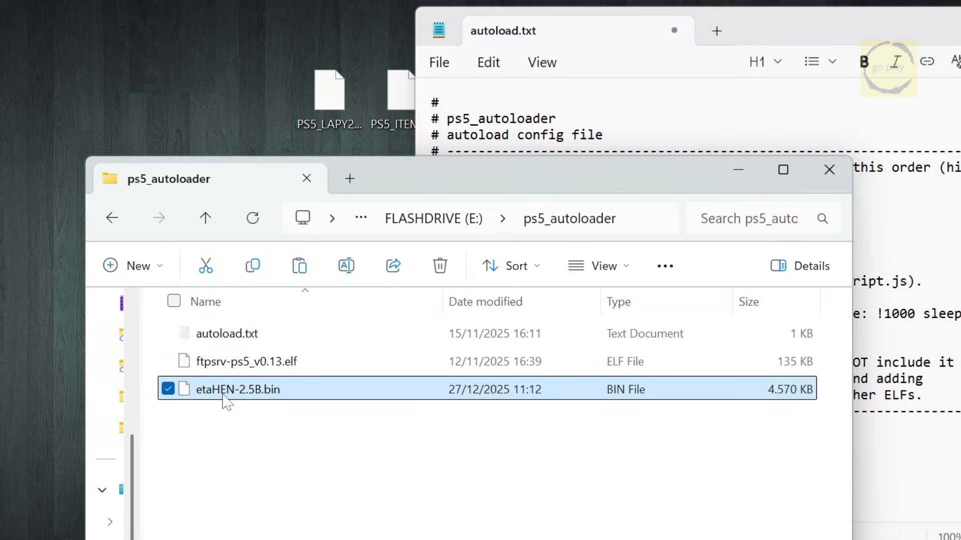
pyautogui.rightClick(223, 400)
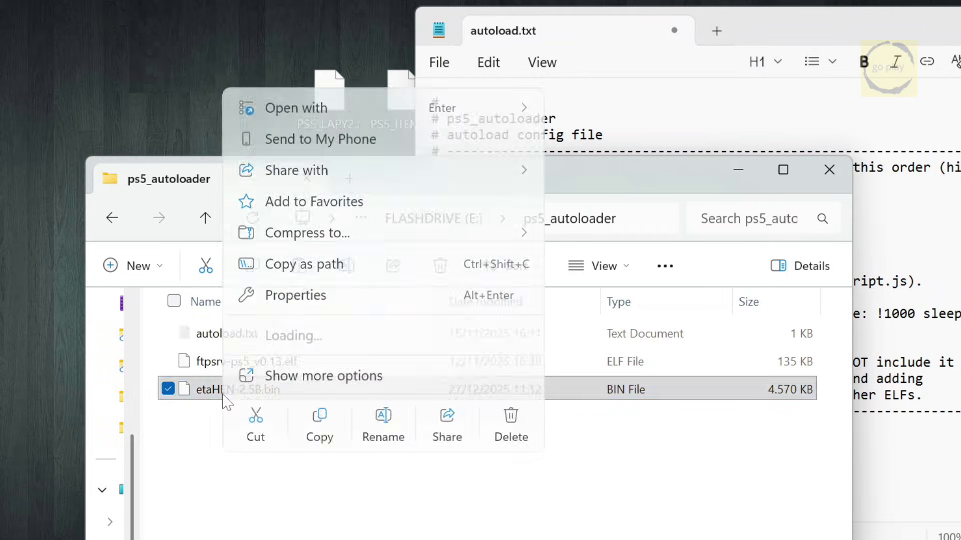
pyautogui.click(383, 424)
pyautogui.press('End')
pyautogui.hotkey('ctrl', 'a')
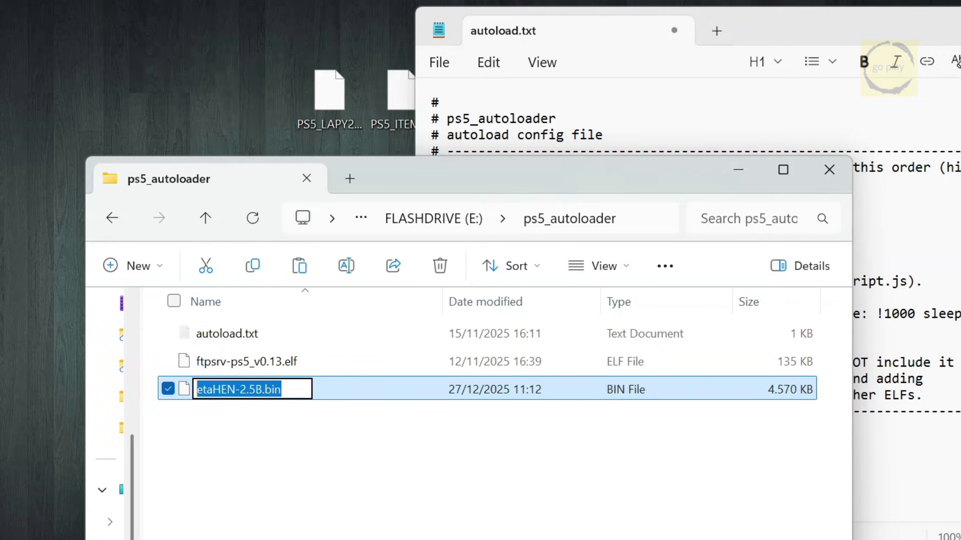
pyautogui.rightClick(229, 399)
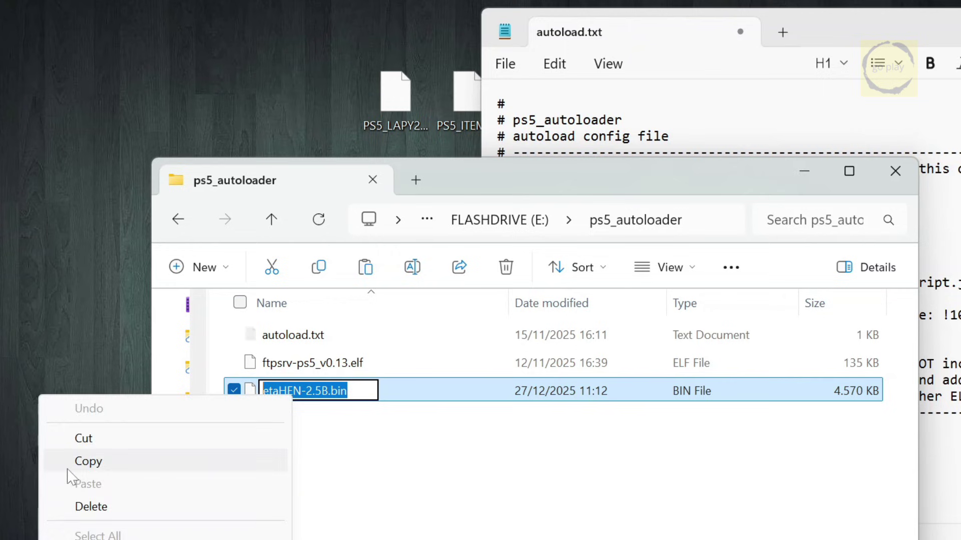
# - Copy the name etaHEN-2.5B.bin and paste it on the last line of autoload.txt
pyautogui.click(75, 461)
pyautogui.click(933, 473)
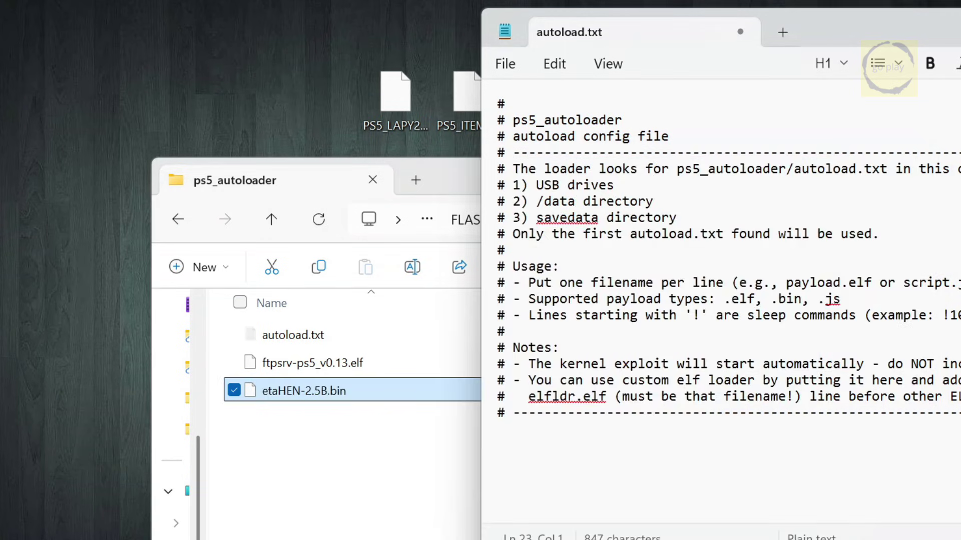
pyautogui.rightClick(633, 487)
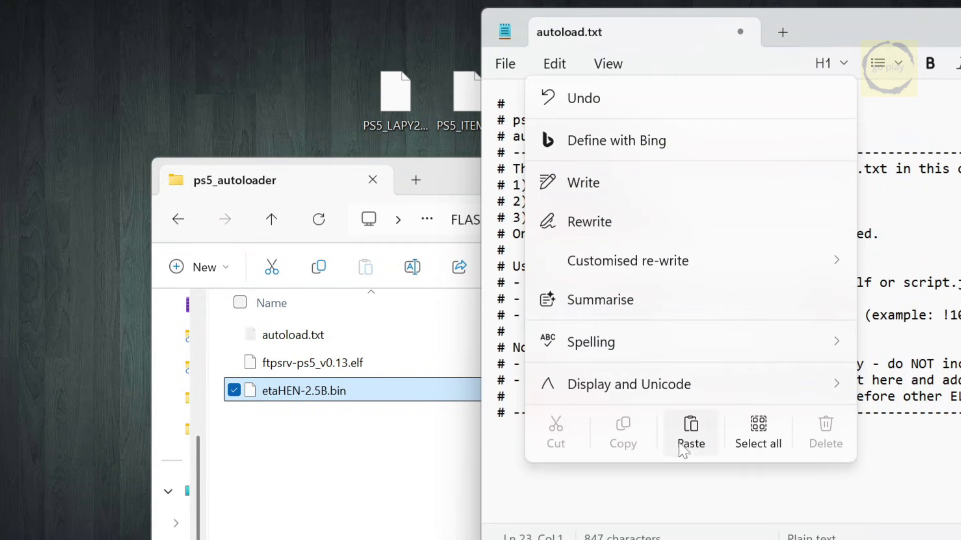
pyautogui.click(690, 408)
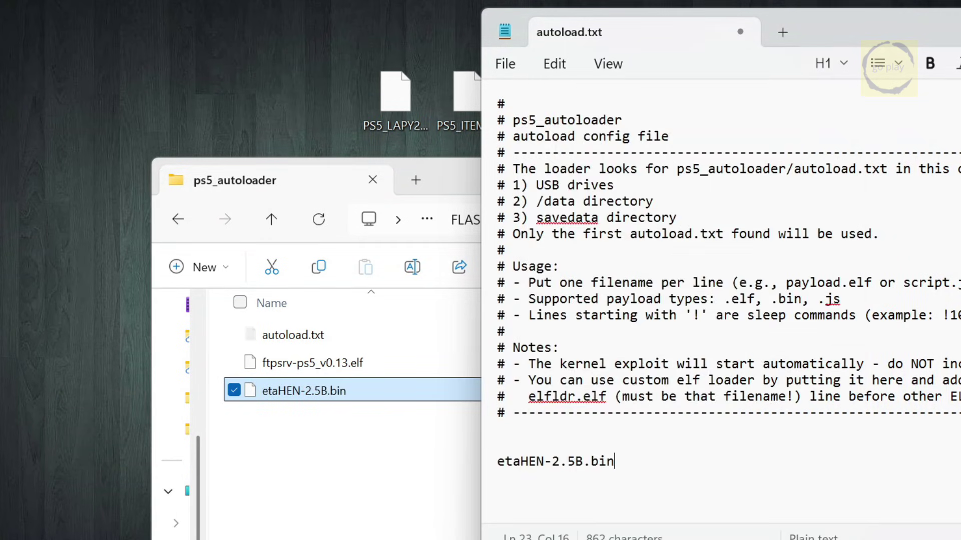
# - Save autoload.txt and close it
pyautogui.click(506, 65)
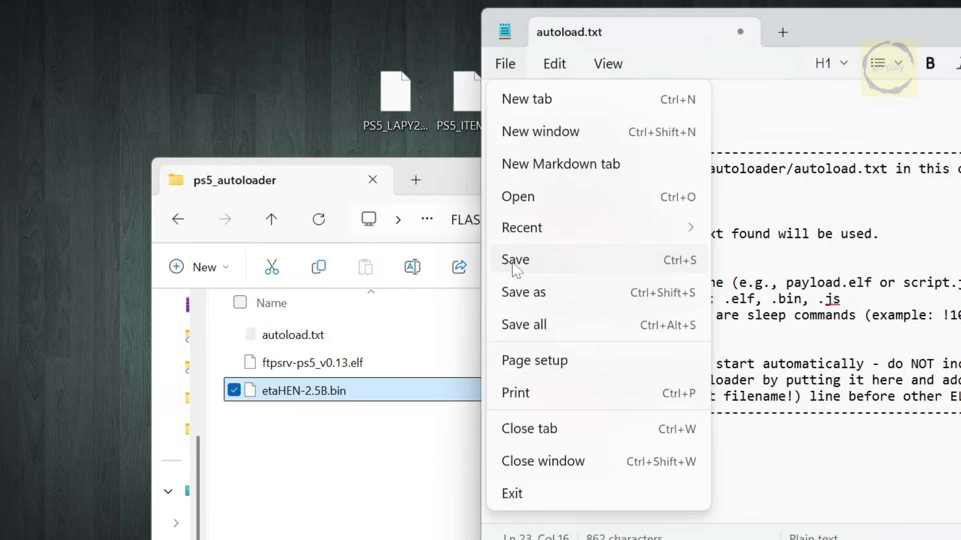
pyautogui.click(515, 260)
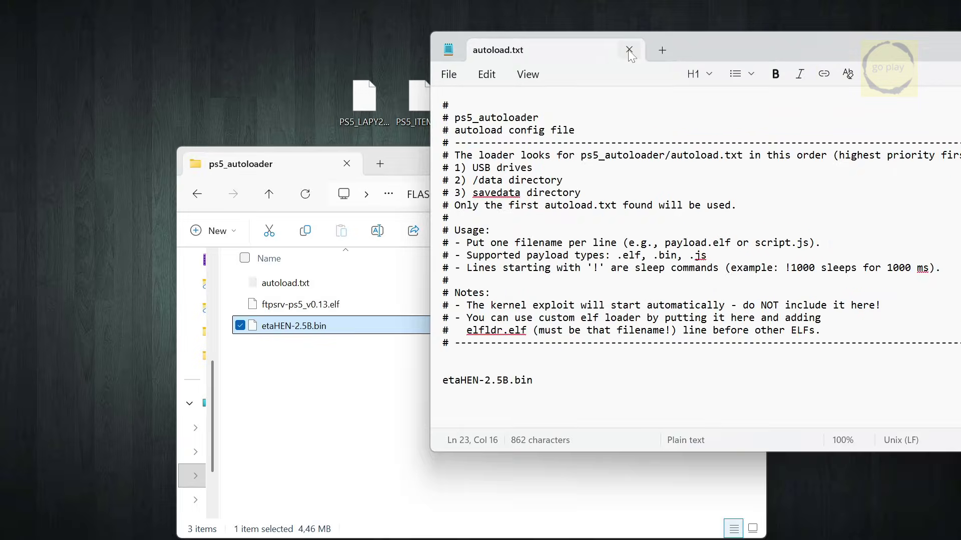
pyautogui.click(629, 49)
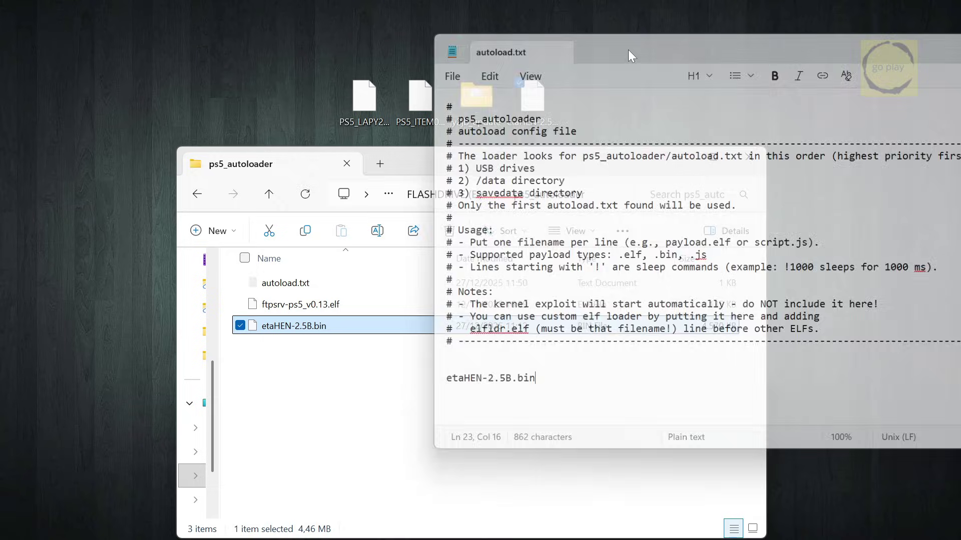
# - Delete ftpsrv-ps5_v0.13.elf from the ps5_autoloader folder, confirming the prompt
pyautogui.click(338, 349)
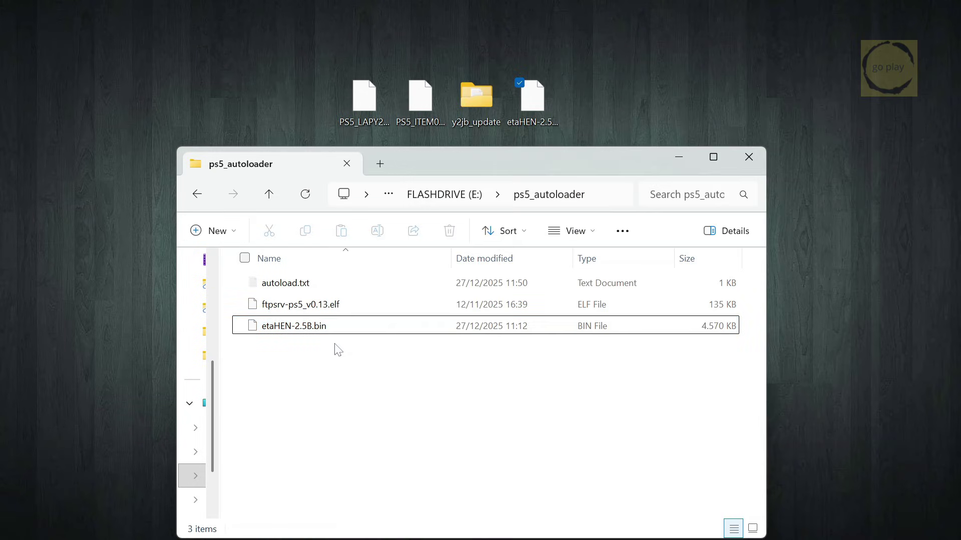
pyautogui.rightClick(344, 305)
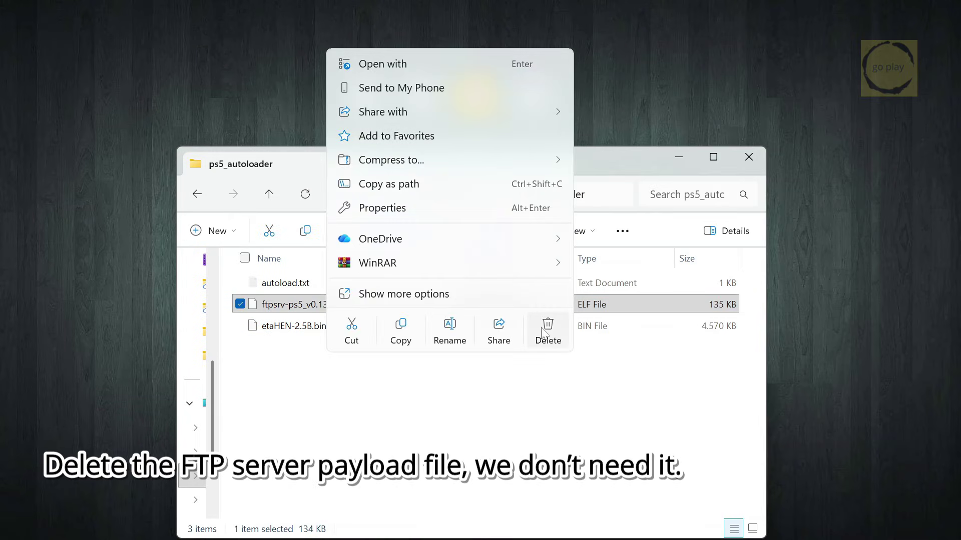
pyautogui.click(547, 331)
pyautogui.click(533, 336)
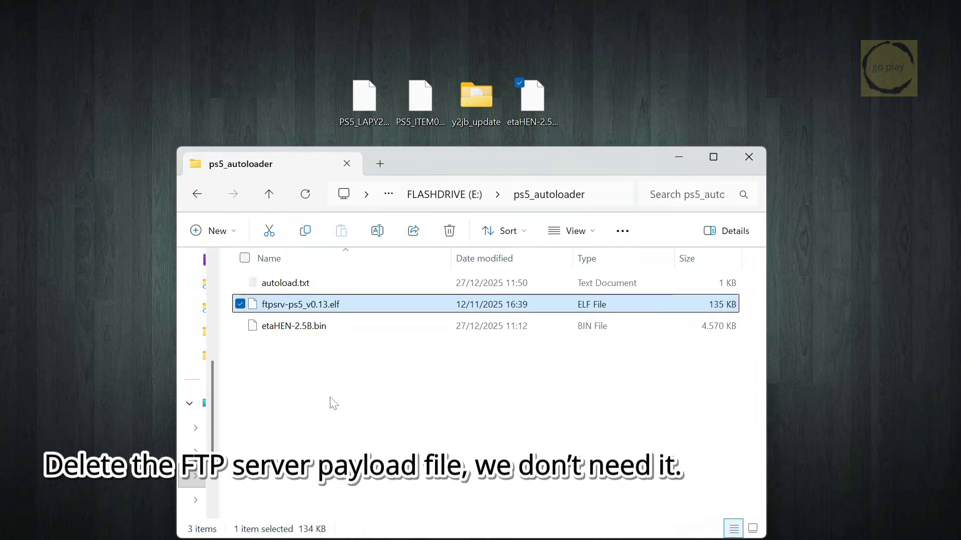
# - Go up to the drives list and eject FLASHDRIVE (E:)
pyautogui.click(268, 195)
pyautogui.click(268, 195)
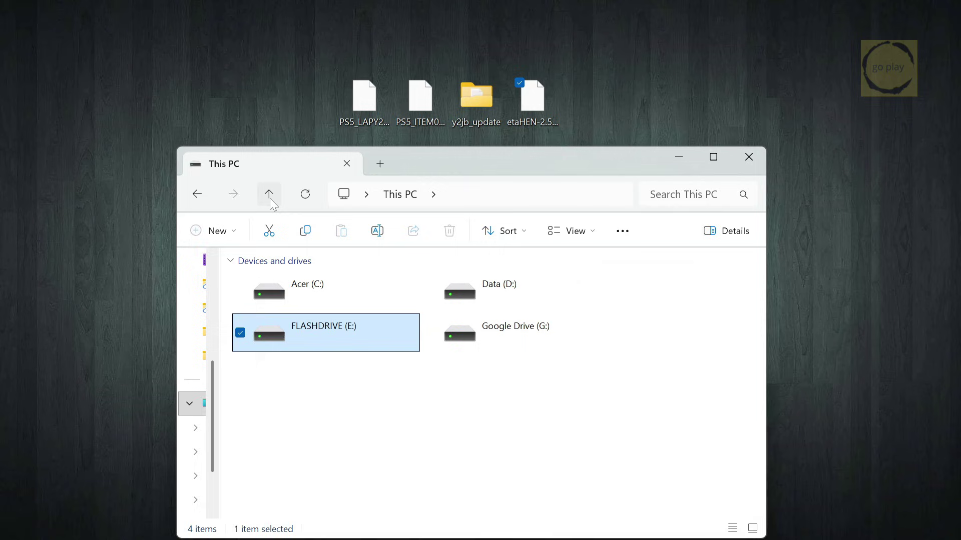
pyautogui.rightClick(328, 340)
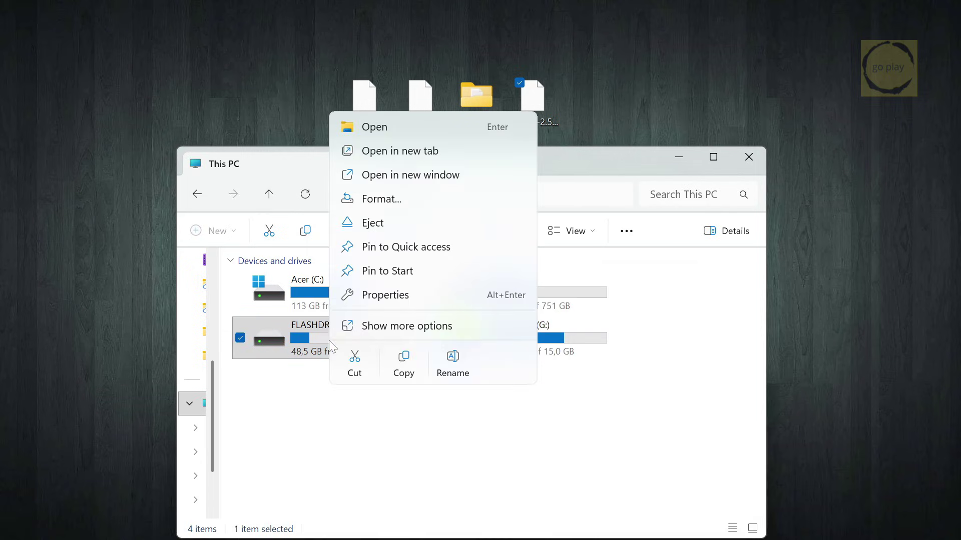
pyautogui.click(372, 225)
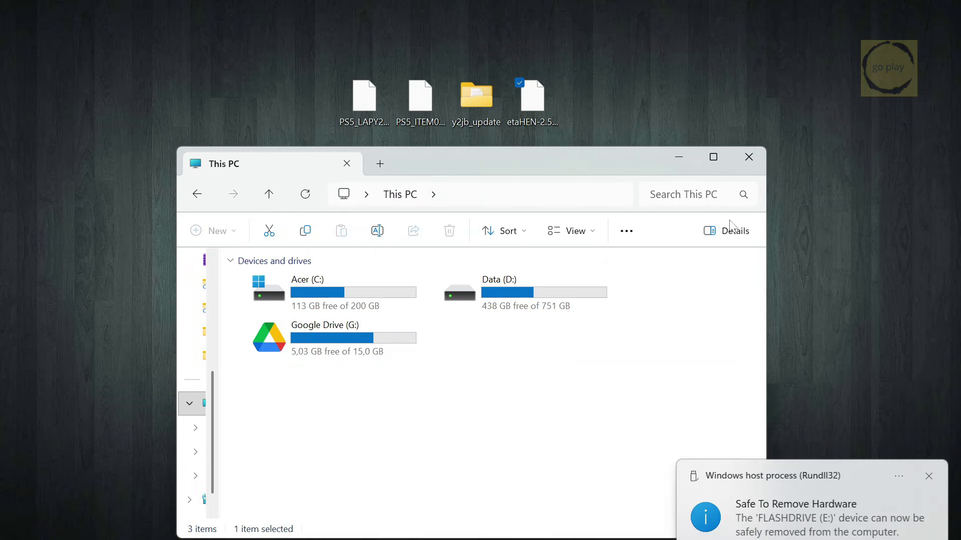
# - Close the file manager, switch the PS5 home screen to Media, and launch the YouTube tile for Y2JB
pyautogui.click(752, 166)
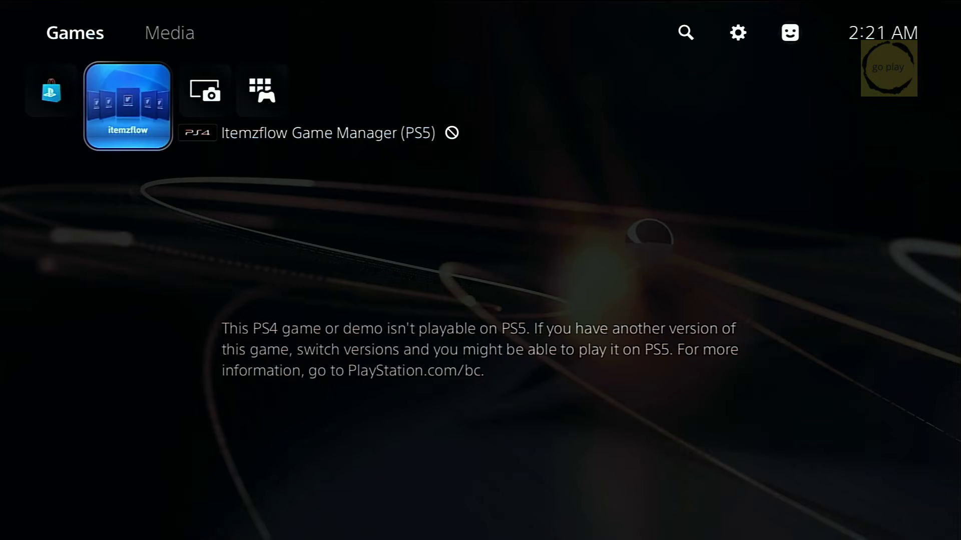
pyautogui.press('Up')
pyautogui.press('Right')
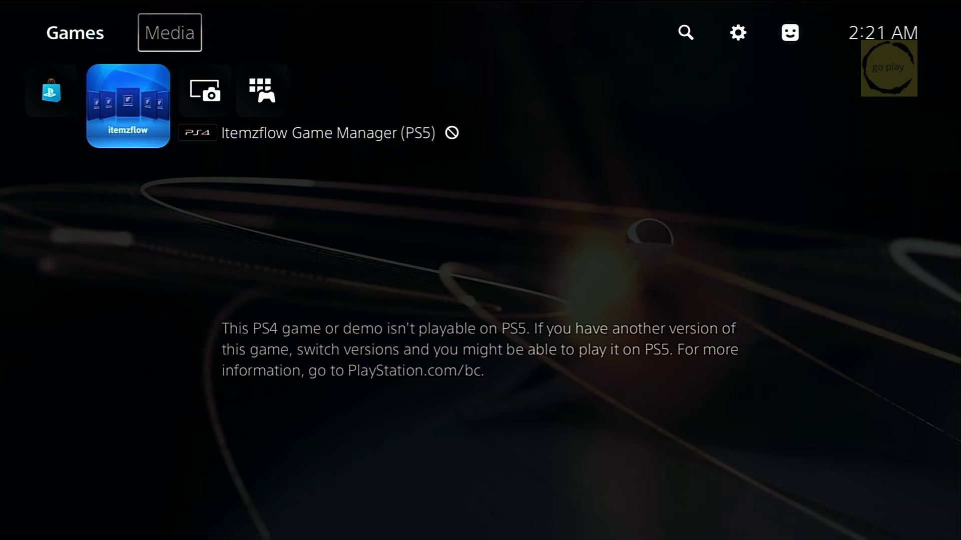
pyautogui.press('Return')
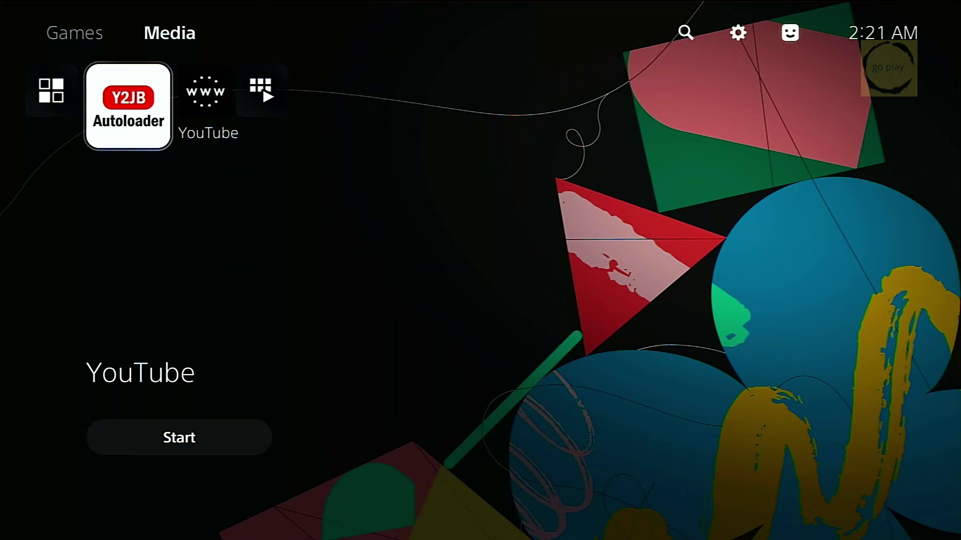
pyautogui.press('Return')
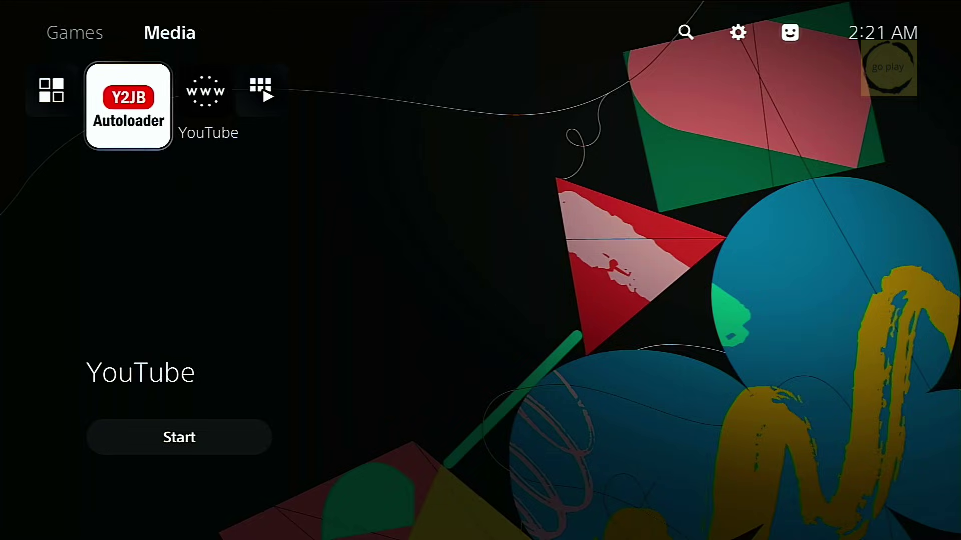
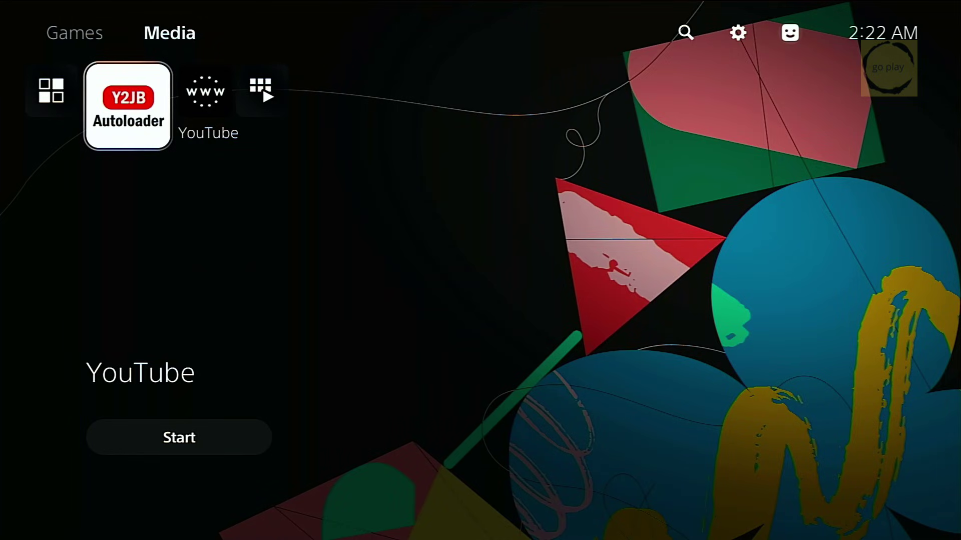
# - Go to Settings, then ★etaHEN Toolbox, then Package Installer
pyautogui.press('Up')
pyautogui.press('Right')
pyautogui.press('Right')
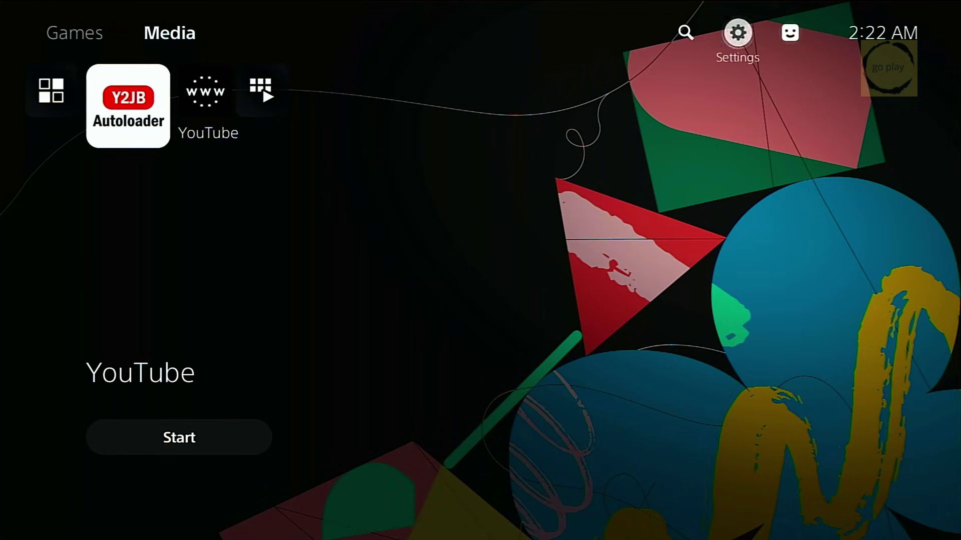
pyautogui.press('Return')
pyautogui.press('Down')
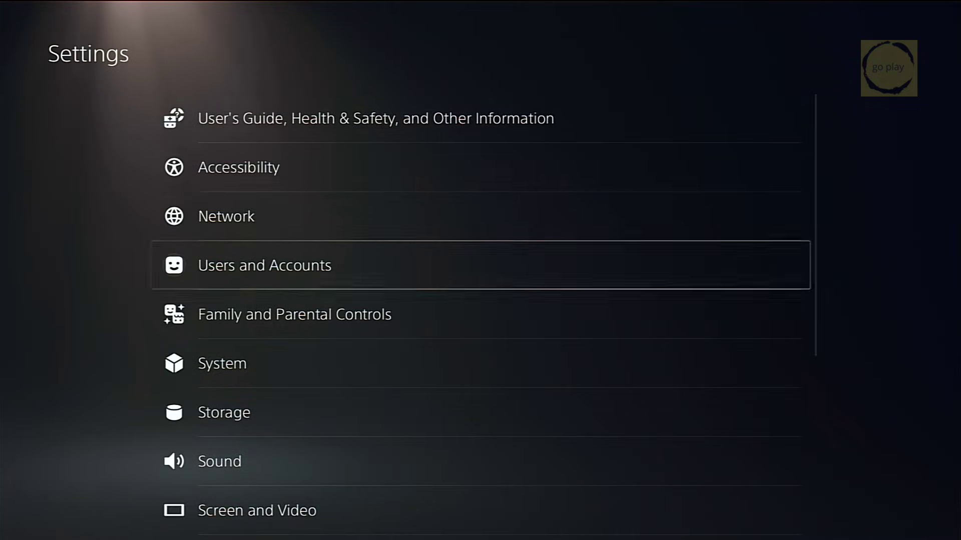
pyautogui.press('Down')
pyautogui.press('Down')
pyautogui.press('Down')
pyautogui.press('Down')
pyautogui.press('Down')
pyautogui.press('Down')
pyautogui.press('Down')
pyautogui.press('Down')
pyautogui.press('Down')
pyautogui.press('Down')
pyautogui.press('Return')
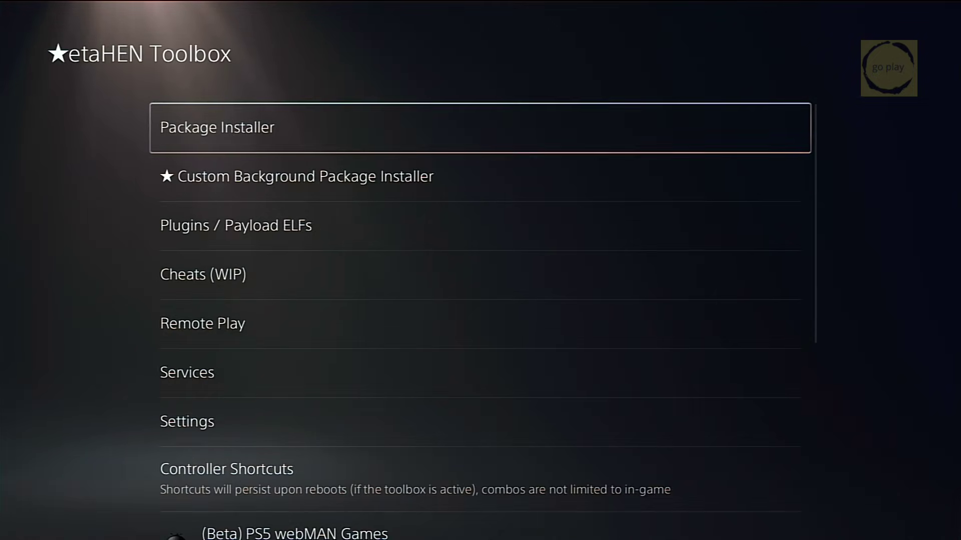
pyautogui.press('Return')
# - Install all packages (PS5_ITEM00001_v1.14.pkg and PS5_LAPY20011_v1.04.pkg), agreeing to the reinstall
pyautogui.press('Down')
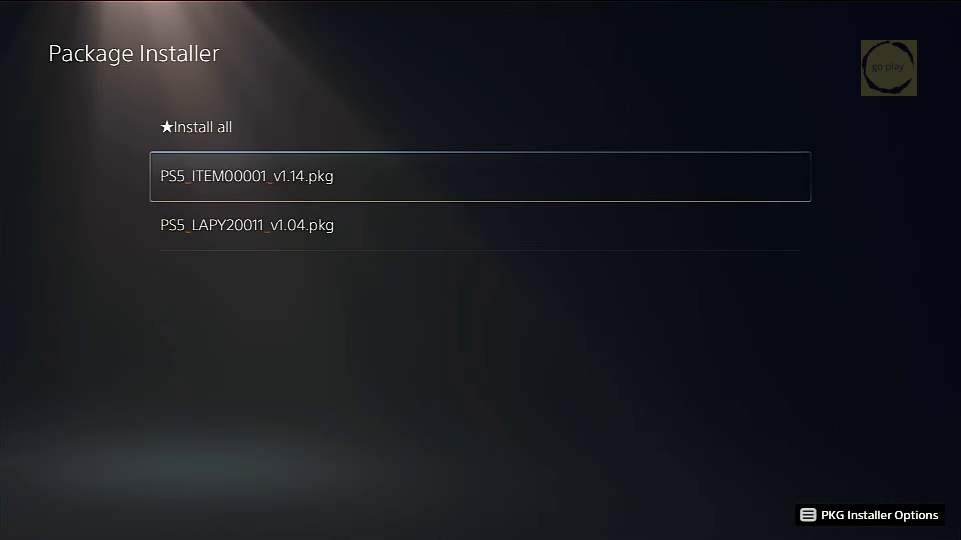
pyautogui.press('Up')
pyautogui.press('Return')
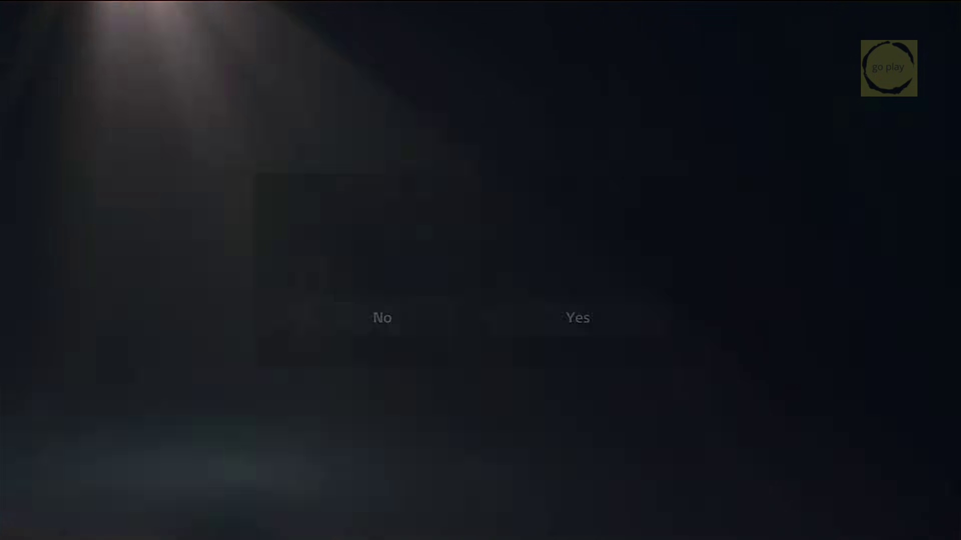
pyautogui.press('Right')
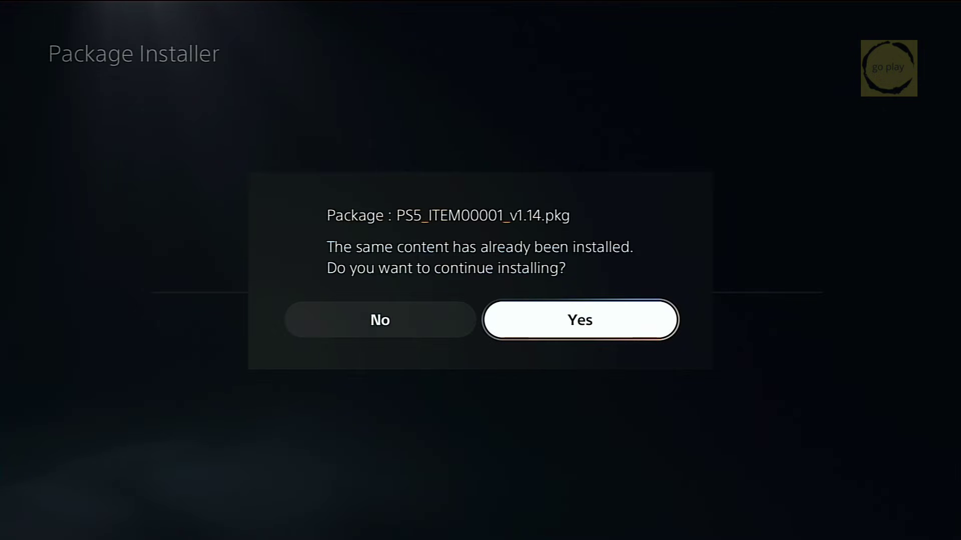
pyautogui.press('Return')
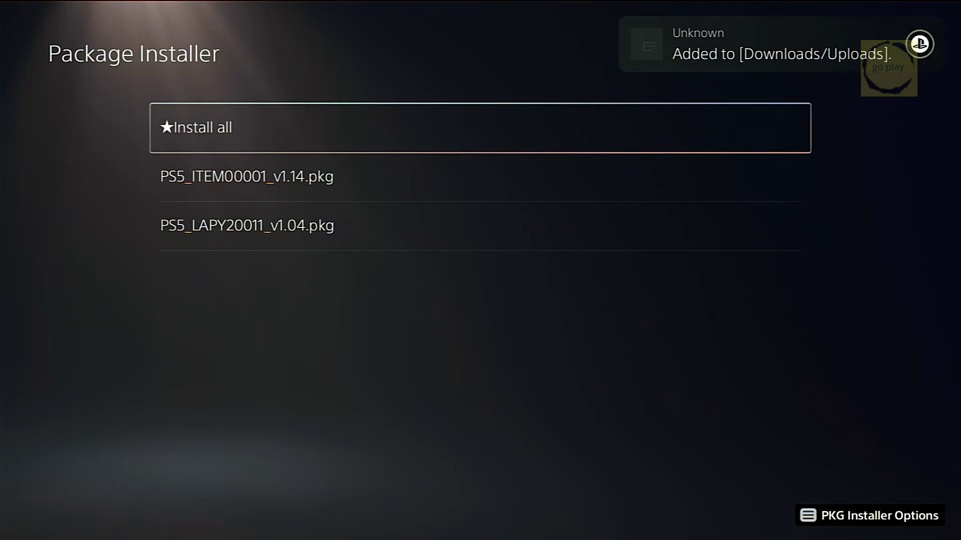
# - Return Home, launch PS5-Xplorer from the Games list, and open /mnt/usb0
pyautogui.press('Escape')
pyautogui.press('Escape')
pyautogui.press('Escape')
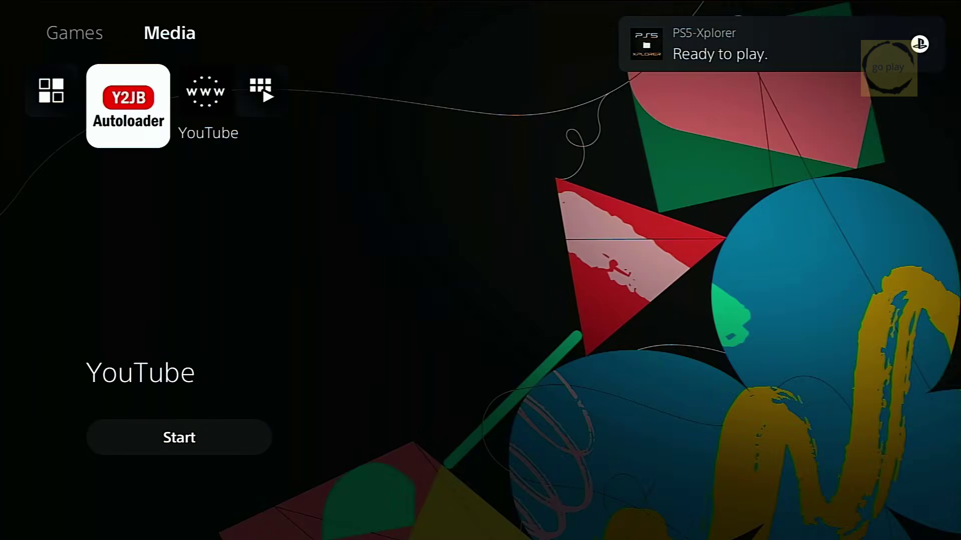
pyautogui.press('Return')
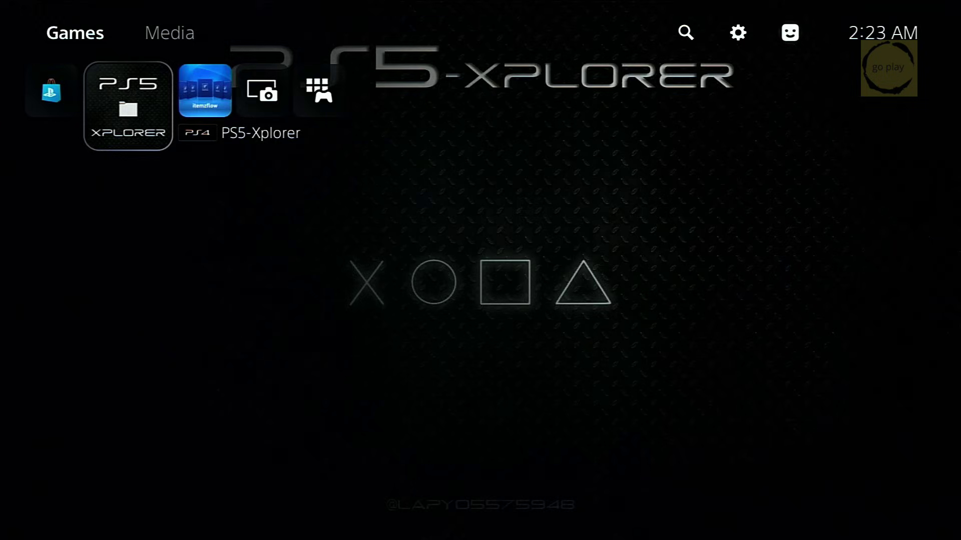
pyautogui.press('Right')
pyautogui.press('Left')
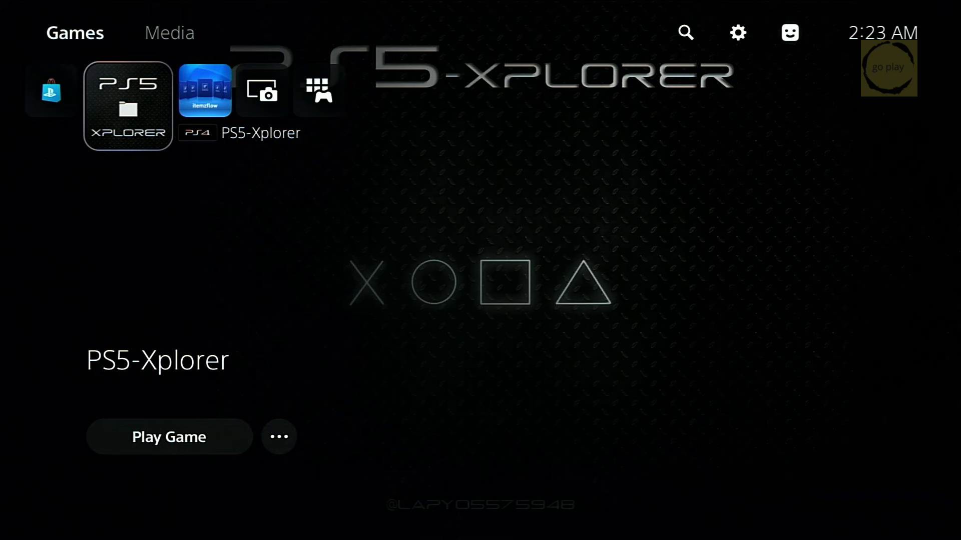
pyautogui.press('Return')
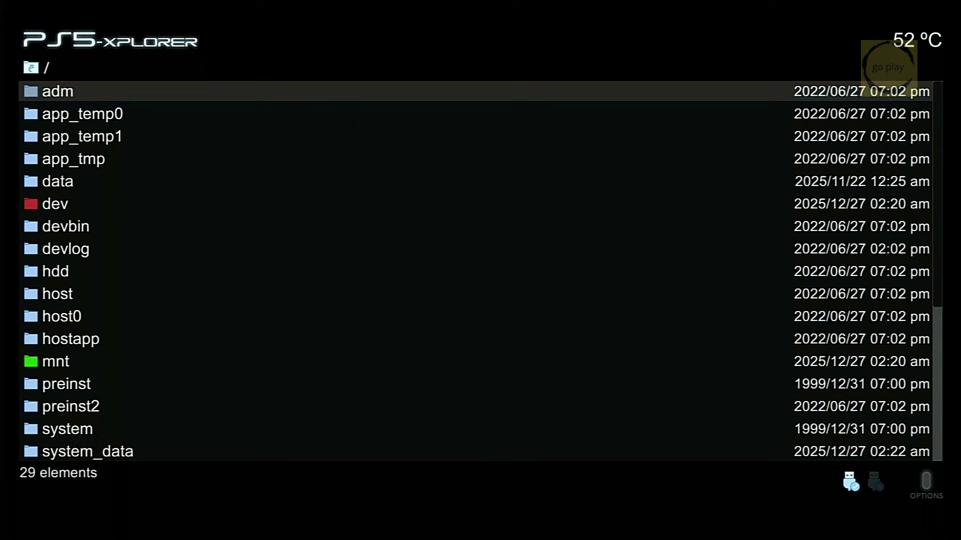
pyautogui.press('Return')
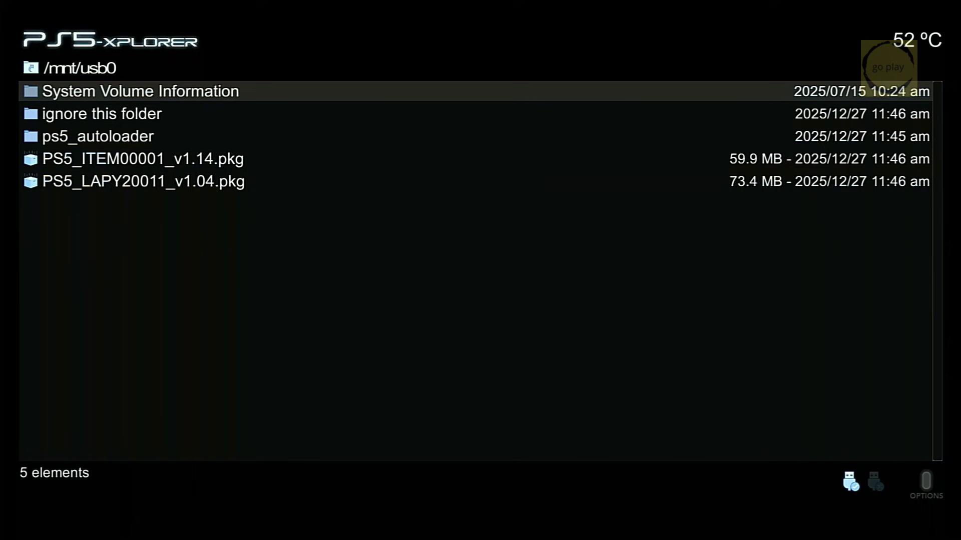
# - Send the ps5_autoloader folder to /data, then go back up to the root folder
pyautogui.press('Down')
pyautogui.press('Down')
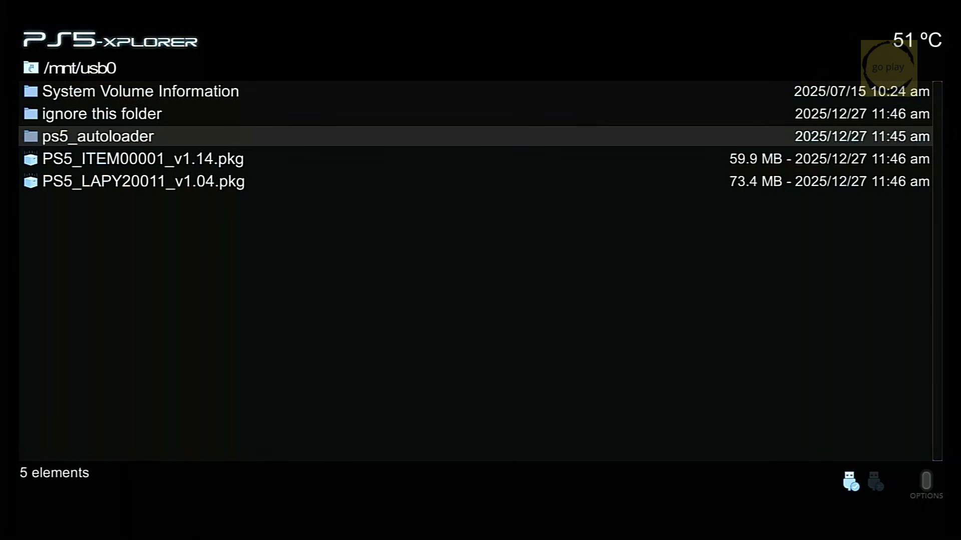
pyautogui.press('Menu')
pyautogui.press('Down')
pyautogui.press('Down')
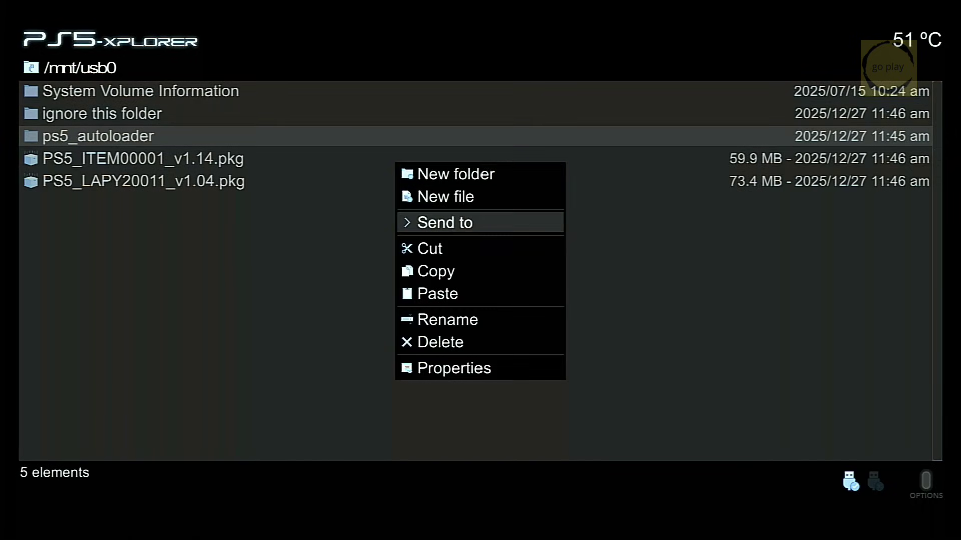
pyautogui.press('Right')
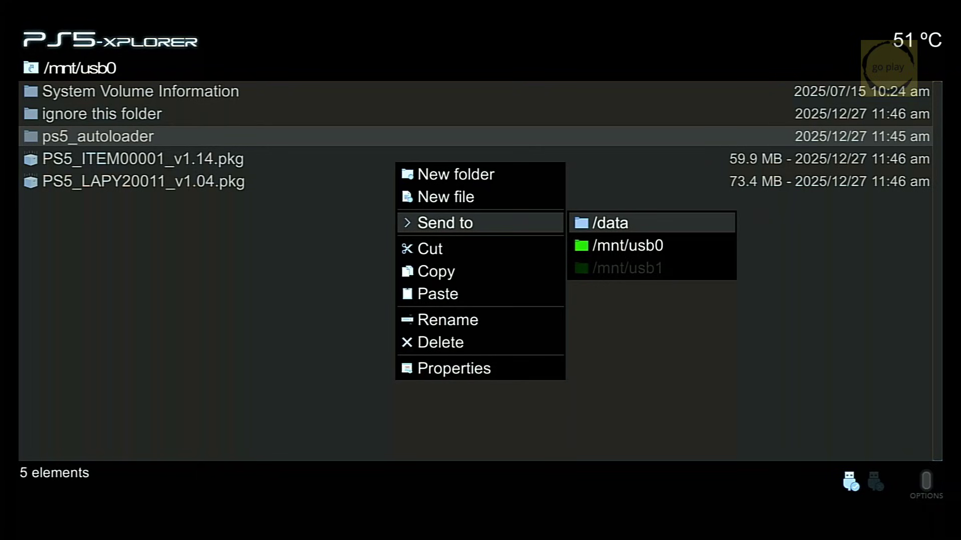
pyautogui.press('Return')
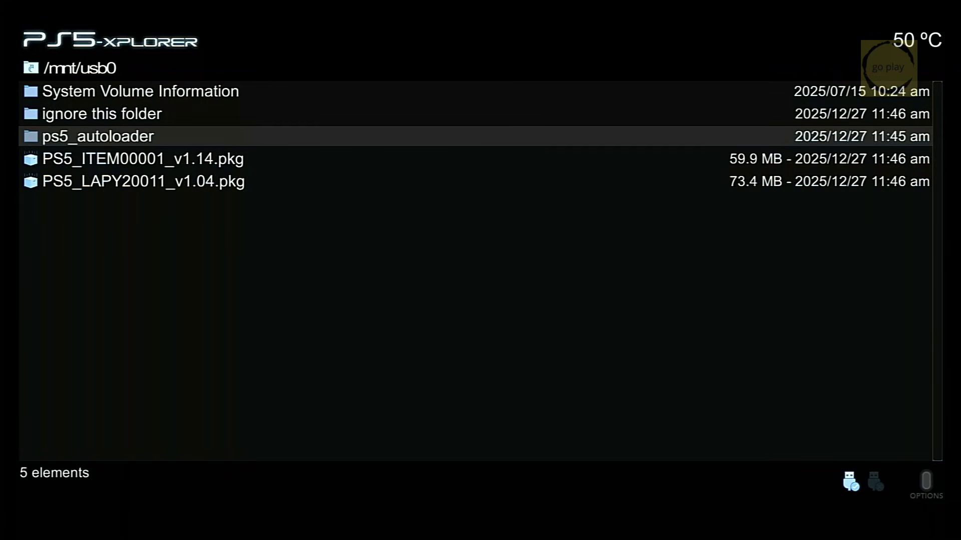
pyautogui.press('BackSpace')
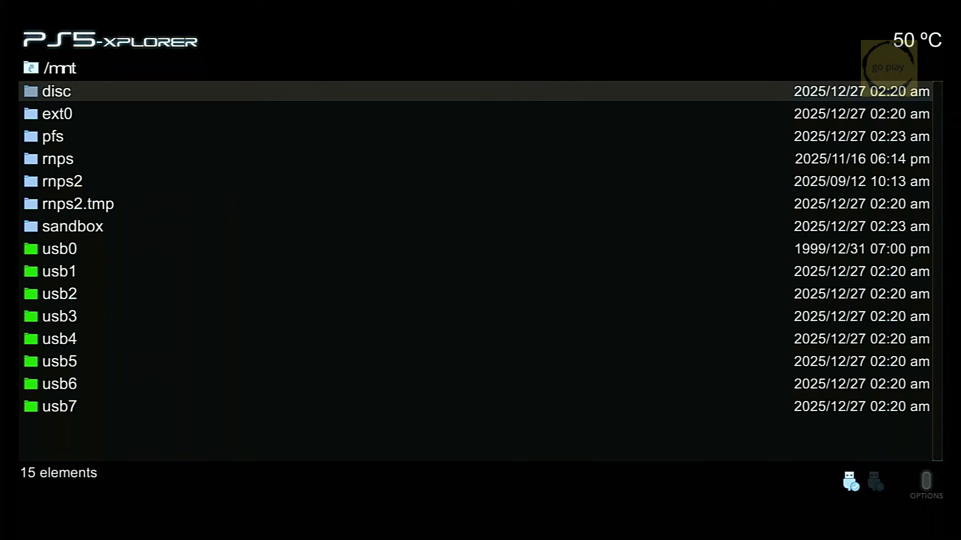
pyautogui.press('BackSpace')
# - Close PS5-Xplorer from the Switcher and sign back in to the user profile
pyautogui.press('super')
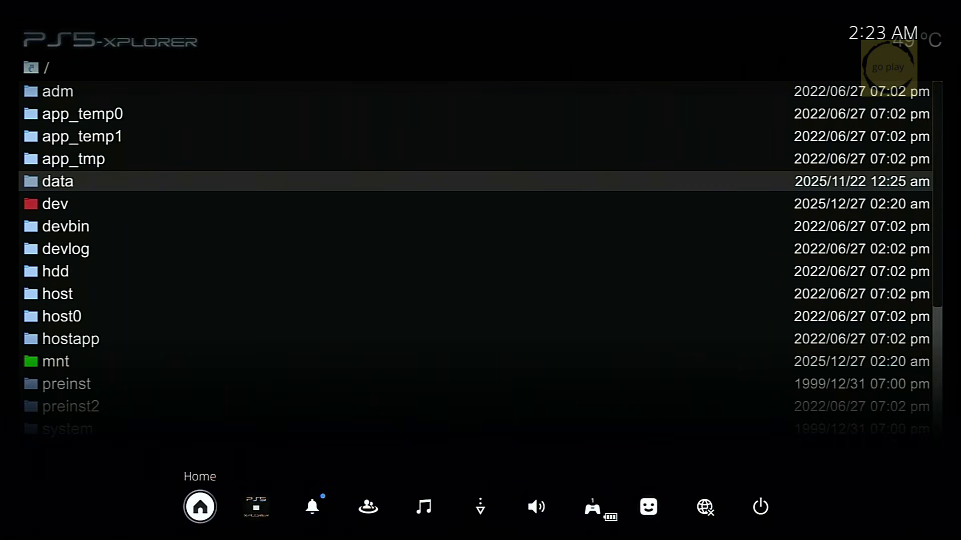
pyautogui.press('Right')
pyautogui.press('Return')
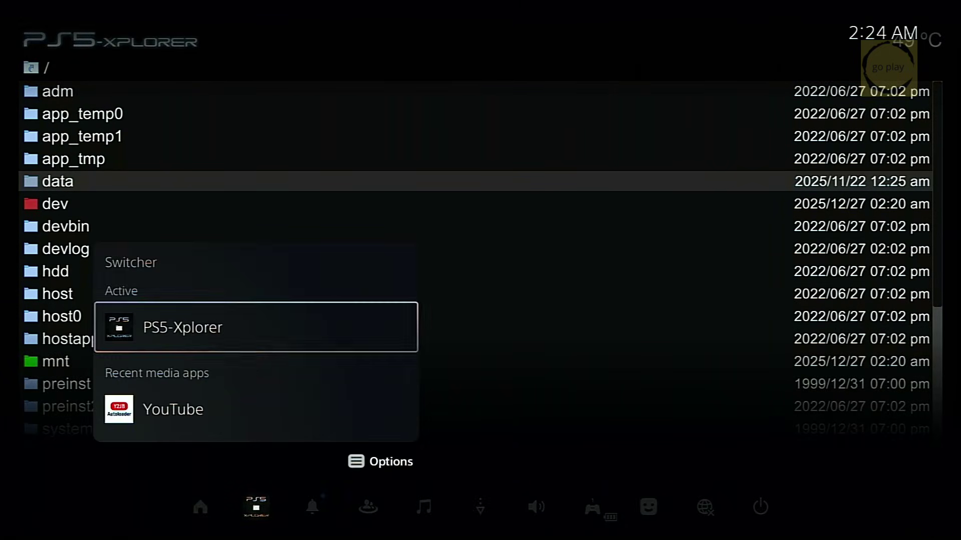
pyautogui.press('Menu')
pyautogui.press('Down')
pyautogui.press('Down')
pyautogui.press('Return')
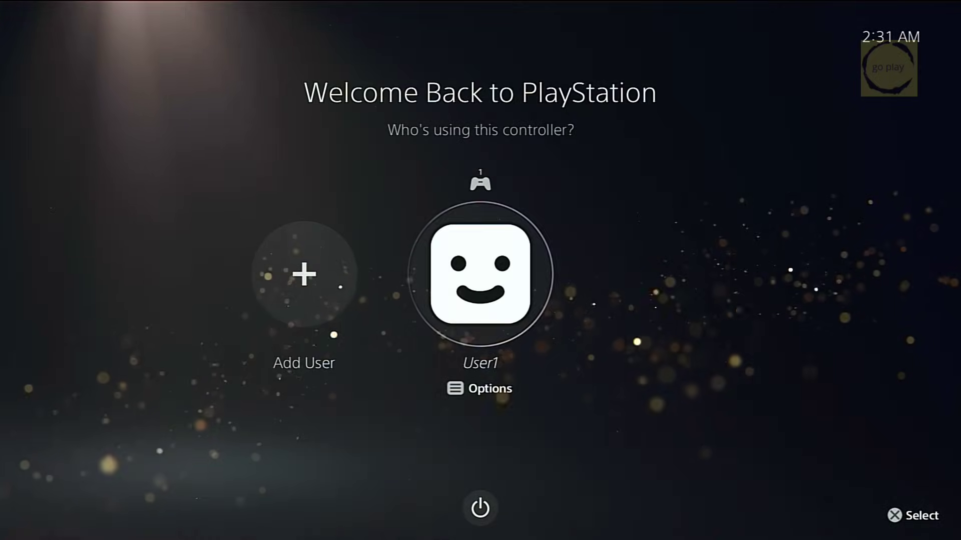
pyautogui.press('Return')
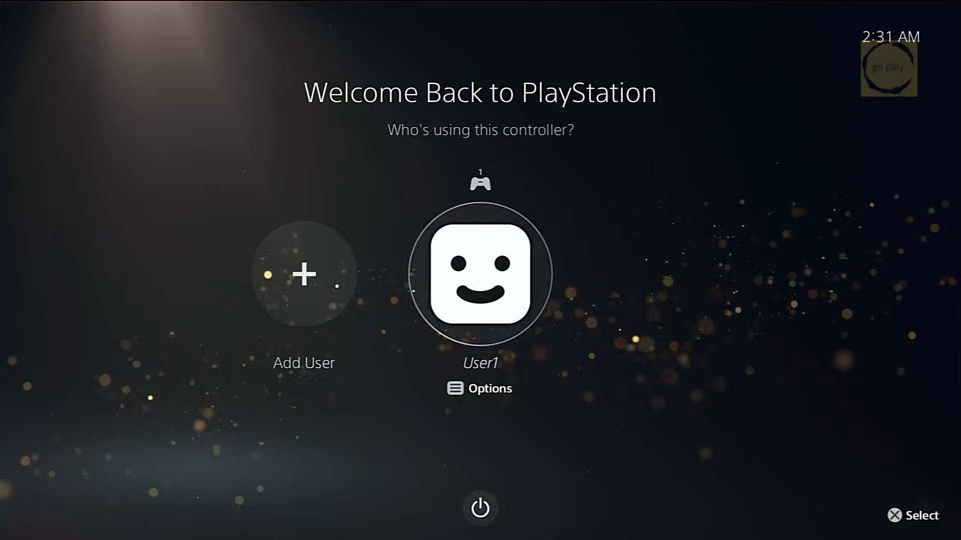
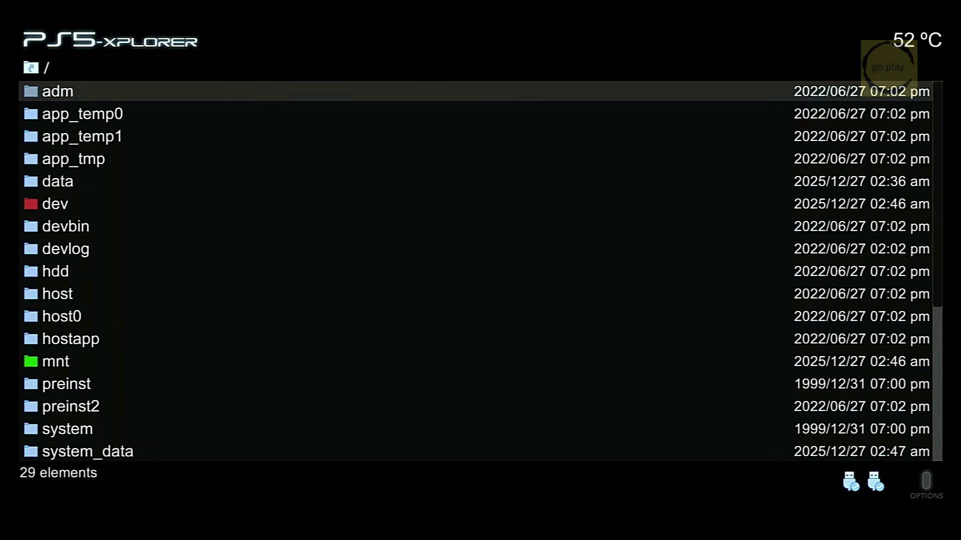
# - Confirm root access and open data/ps5_autoloader, showing AUTOLOAD.TXT, autoload.txt and etaHEN-2.5B.bin
pyautogui.press('Down')
pyautogui.press('Down')
pyautogui.press('Down')
pyautogui.press('Down')
pyautogui.press('Return')
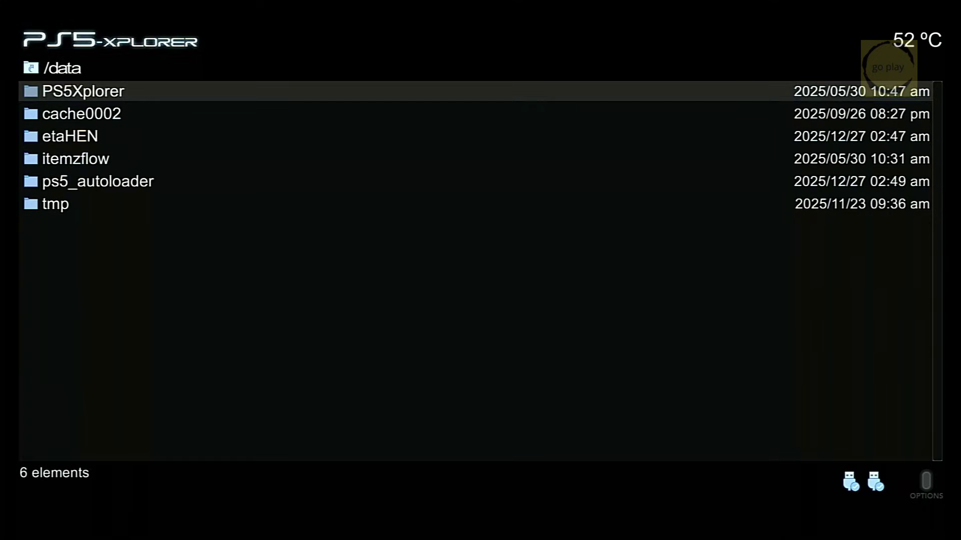
pyautogui.press('Down')
pyautogui.press('Down')
pyautogui.press('Down')
pyautogui.press('Down')
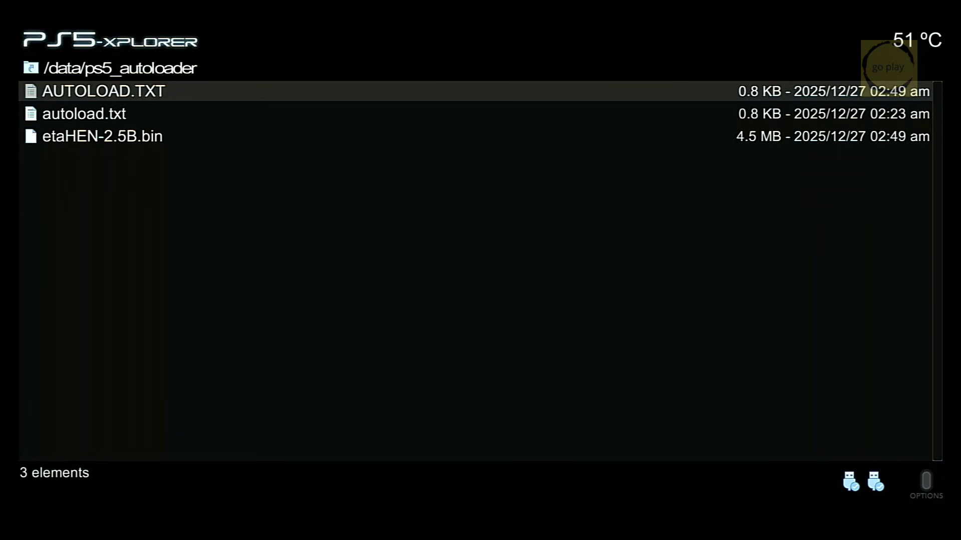
# - Delete the old lowercase autoload.txt file
pyautogui.press('Down')
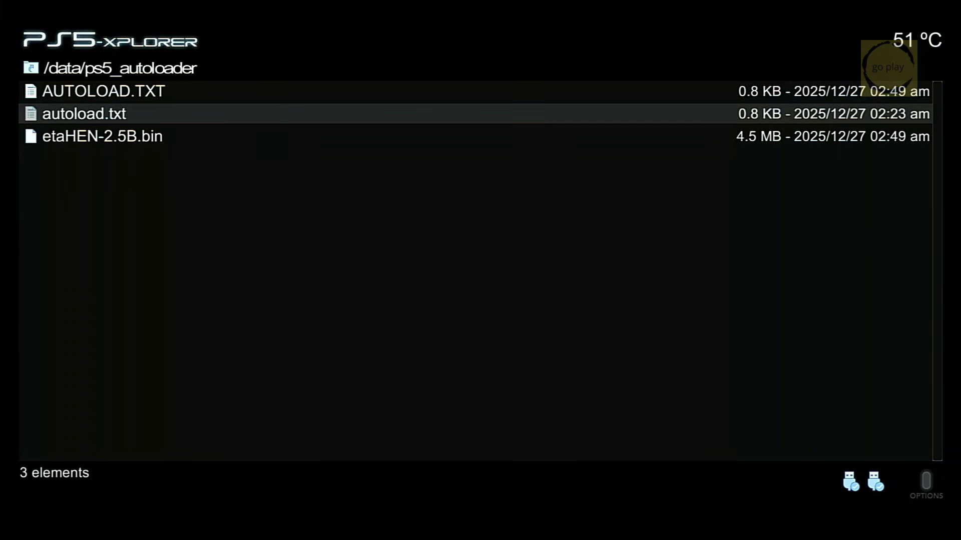
pyautogui.press('Menu')
pyautogui.press('Down')
pyautogui.press('Down')
pyautogui.press('Down')
pyautogui.press('Down')
pyautogui.press('Down')
pyautogui.press('Down')
pyautogui.press('Down')
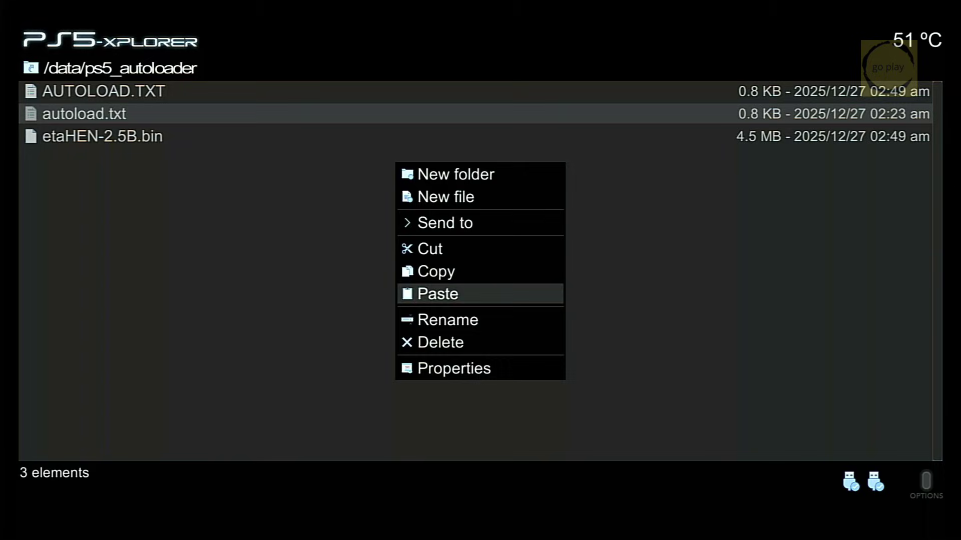
pyautogui.press('Return')
pyautogui.press('Left')
pyautogui.press('Return')
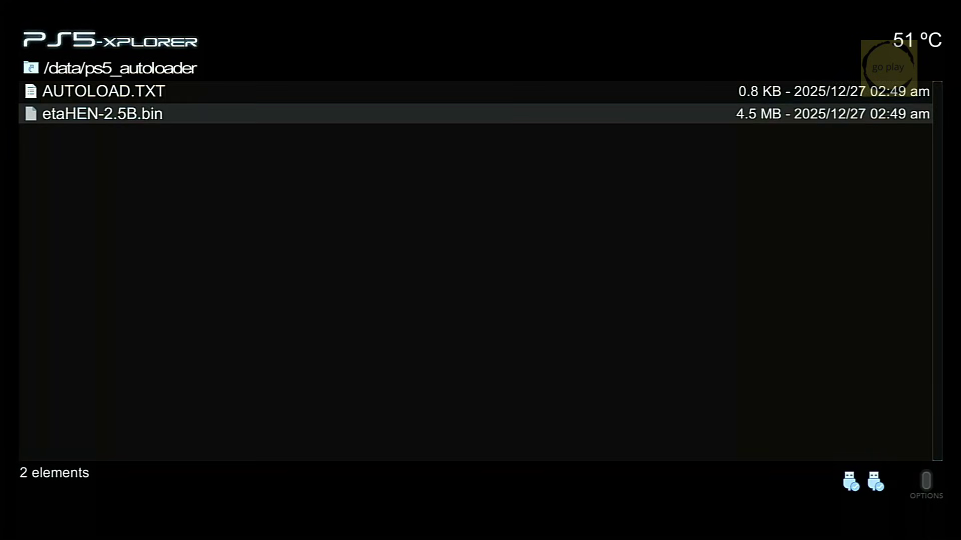
# - Rename AUTOLOAD.TXT to autoload.txt, then go back to the root folder
pyautogui.press('Up')
pyautogui.press('Menu')
pyautogui.press('Down')
pyautogui.press('Down')
pyautogui.press('Down')
pyautogui.press('Down')
pyautogui.press('Down')
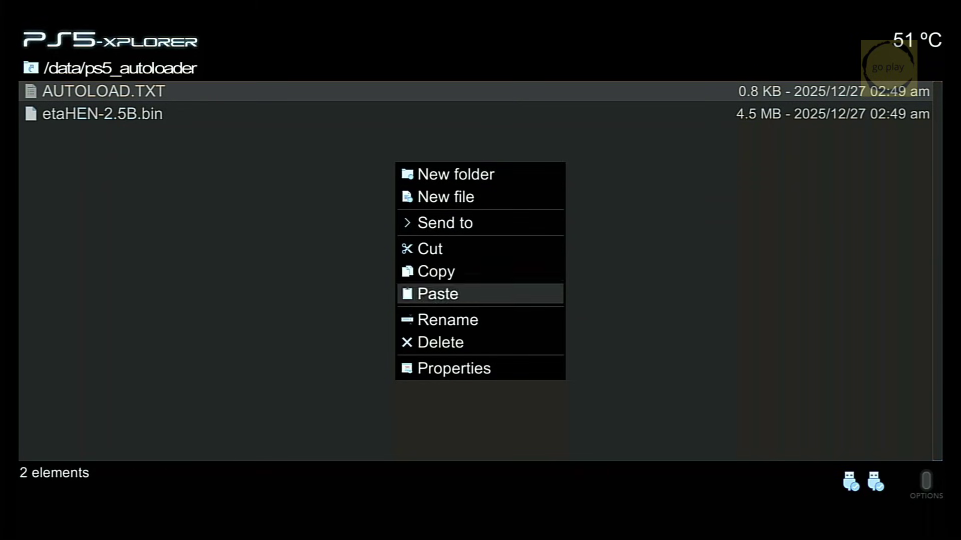
pyautogui.press('Down')
pyautogui.press('Return')
pyautogui.press('BackSpace')
pyautogui.press('BackSpace')
pyautogui.press('BackSpace')
pyautogui.press('BackSpace')
pyautogui.press('BackSpace')
pyautogui.press('BackSpace')
pyautogui.press('BackSpace')
pyautogui.press('BackSpace')
pyautogui.press('BackSpace')
pyautogui.press('BackSpace')
pyautogui.press('BackSpace')
pyautogui.press('BackSpace')
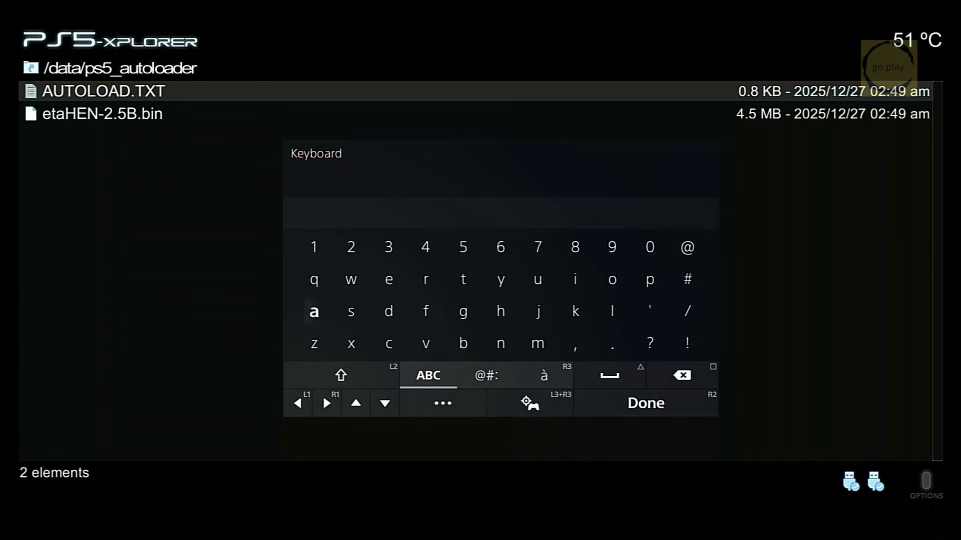
pyautogui.write('autoload.txt')
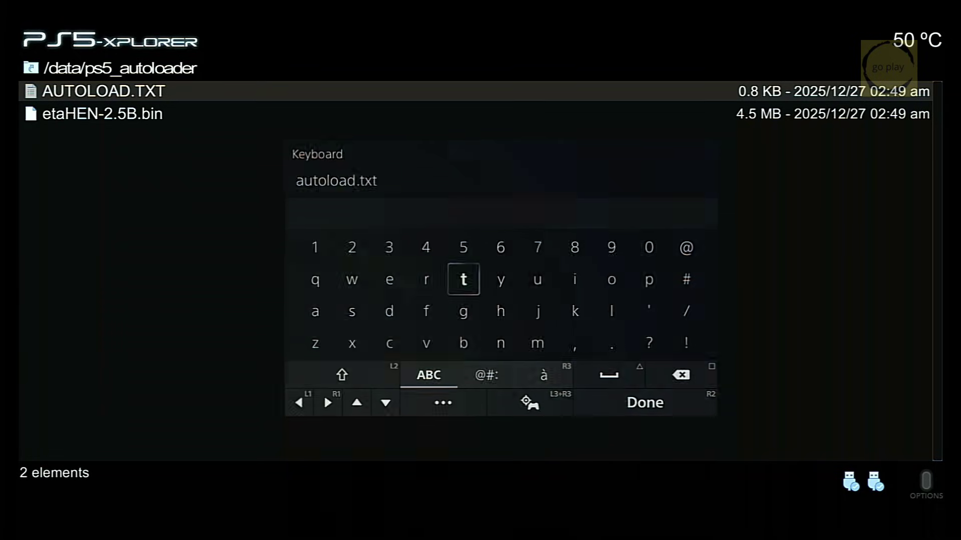
pyautogui.press('Return')
pyautogui.press('Down')
pyautogui.press('Up')
pyautogui.press('Down')
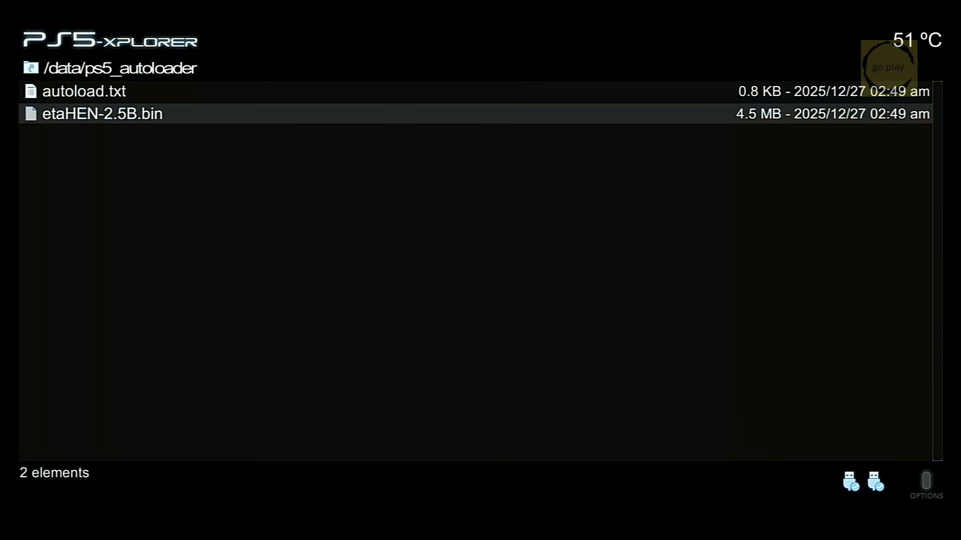
pyautogui.press('Escape')
# - Close PS5-Xplorer from the Switcher and move up to the Games section of home
pyautogui.press('super')
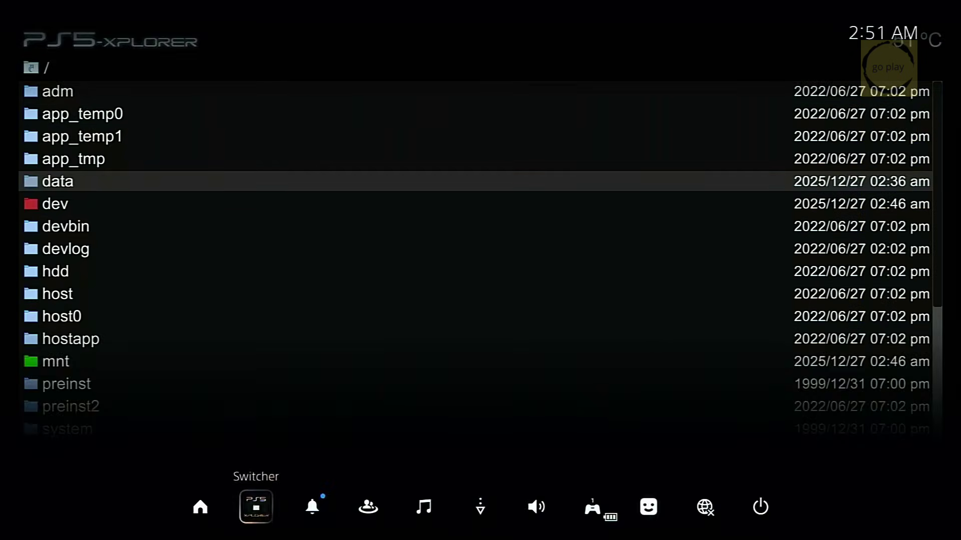
pyautogui.press('Return')
pyautogui.press('Menu')
pyautogui.press('Down')
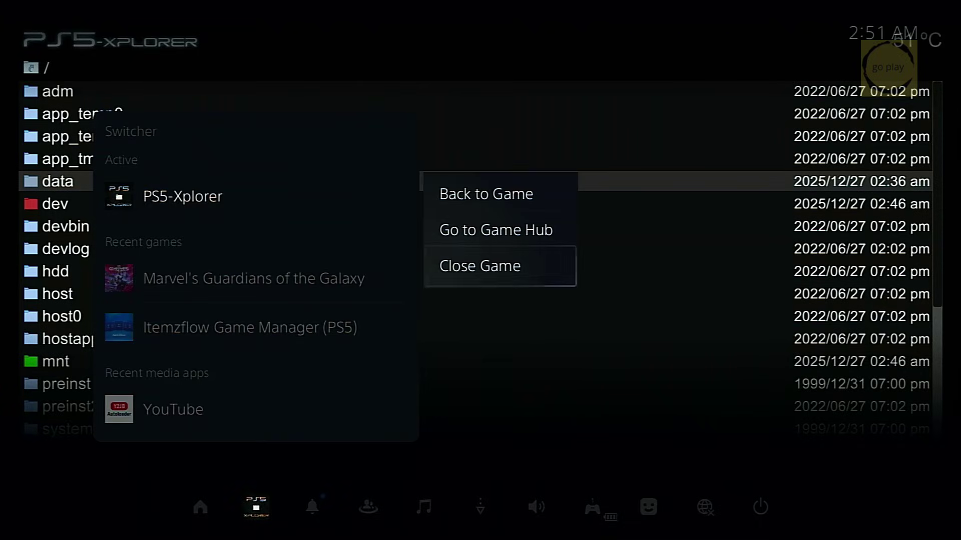
pyautogui.press('Return')
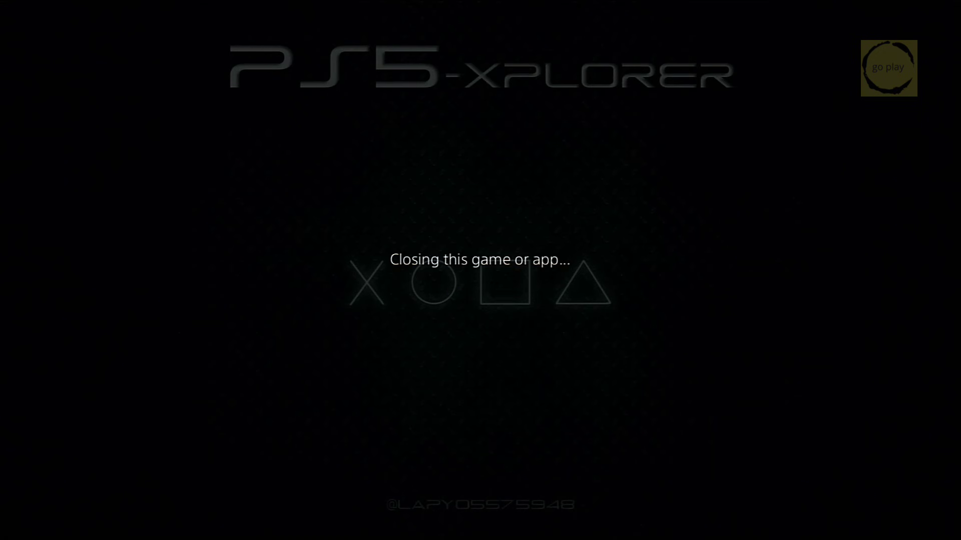
pyautogui.press('Up')
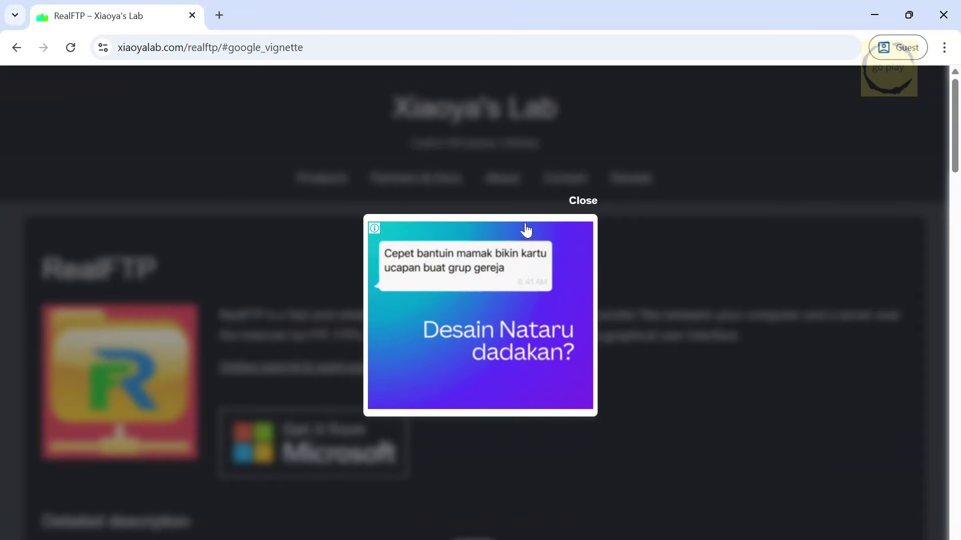
# - Close the ad overlay on the RealFTP page, then select and deselect the RealFTP heading
pyautogui.click(580, 205)
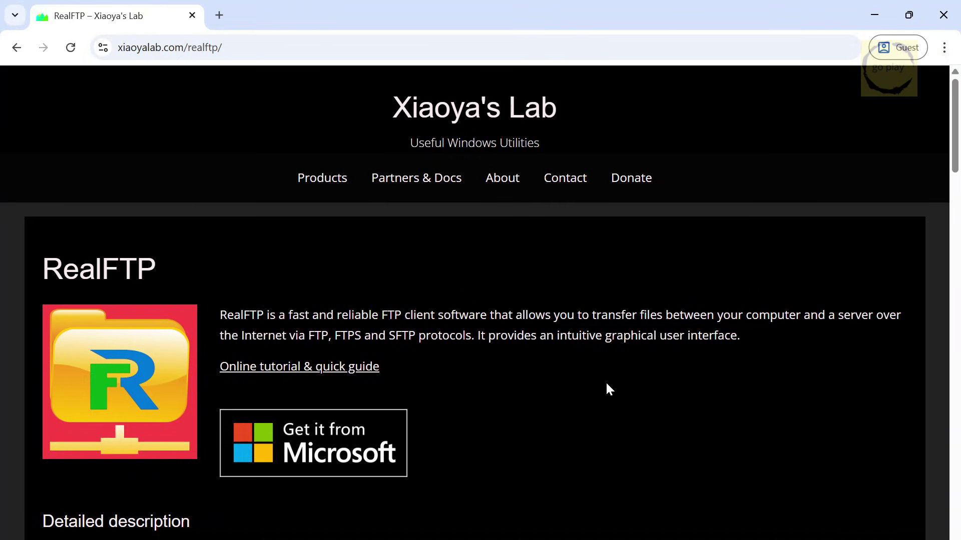
pyautogui.moveTo(35, 270); pyautogui.dragTo(213, 271)
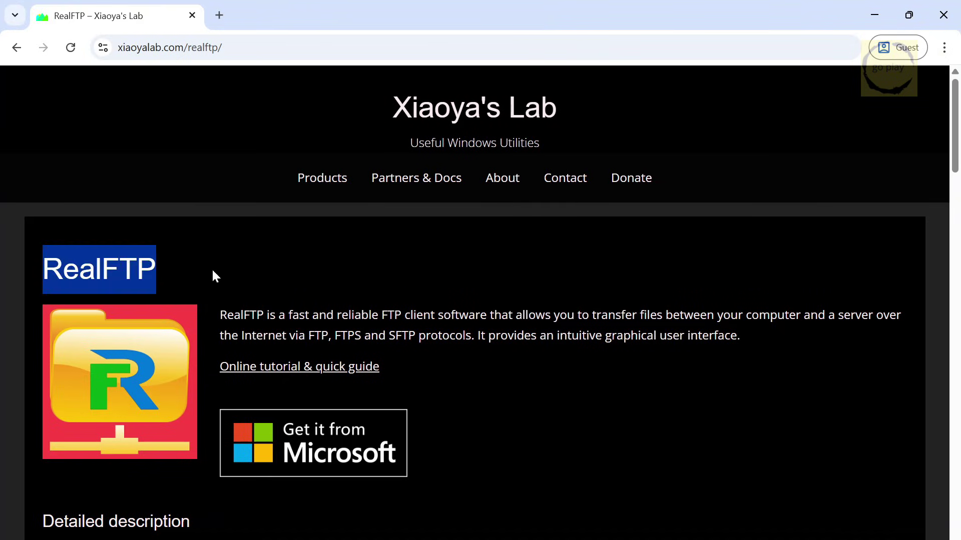
pyautogui.click(243, 273)
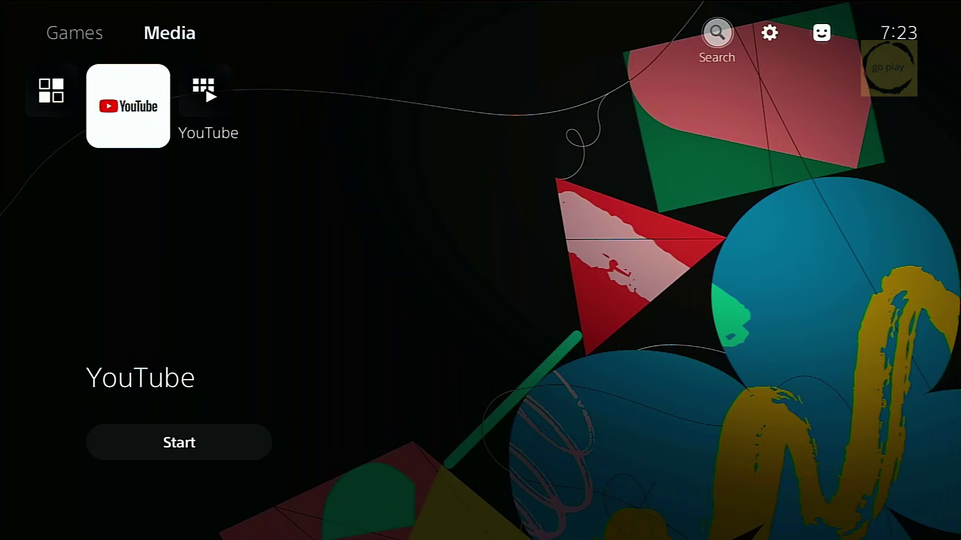
# - Go to Settings > Network and start Set Up Internet Connection
pyautogui.press('Right')
pyautogui.press('Return')
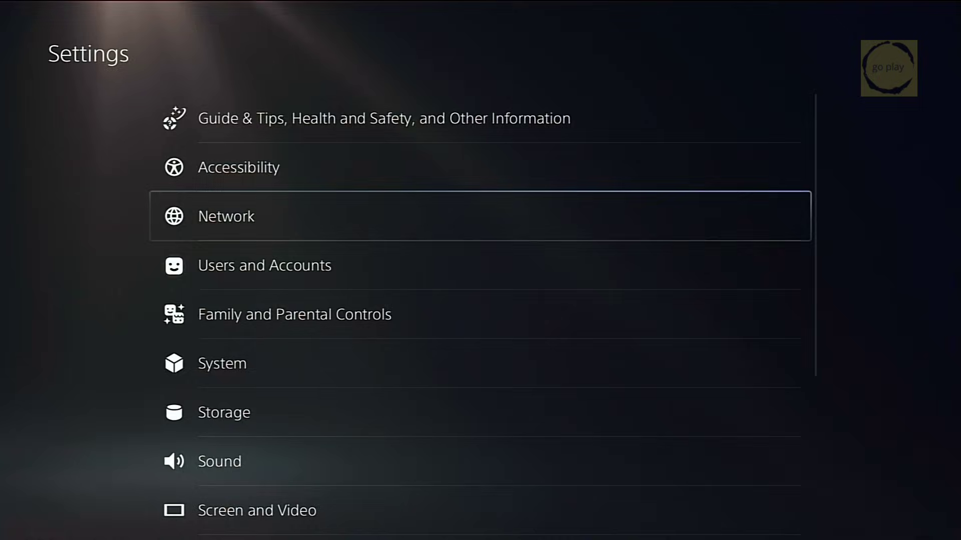
pyautogui.press('Return')
pyautogui.press('Down')
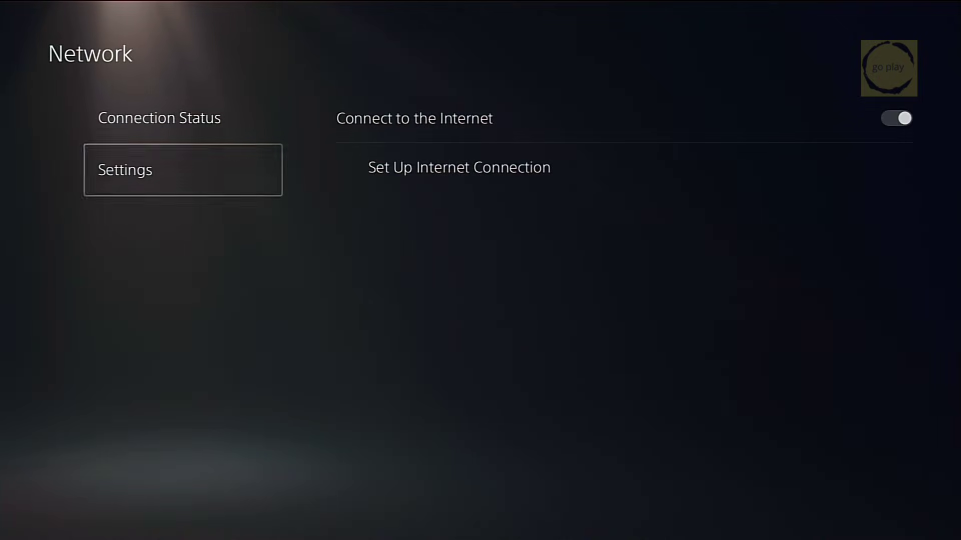
pyautogui.press('Right')
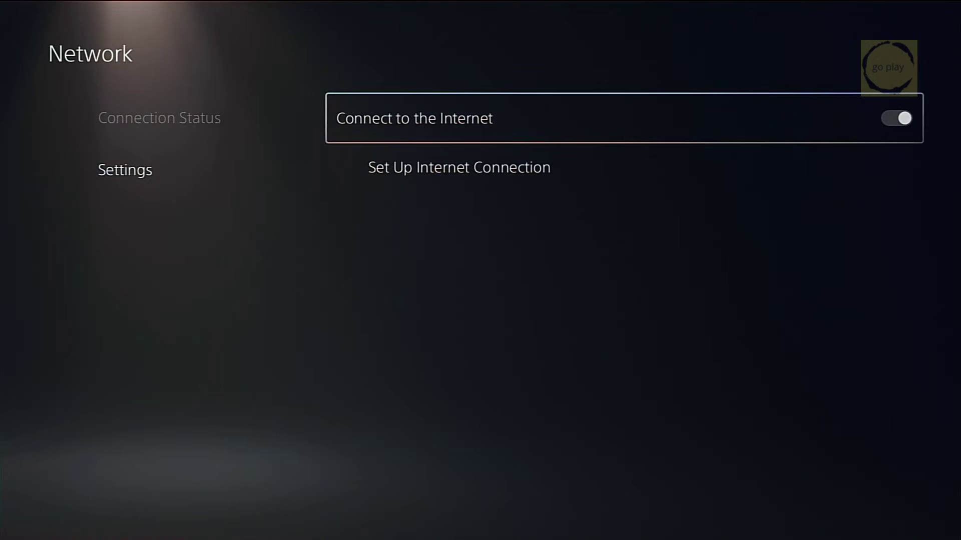
pyautogui.press('Down')
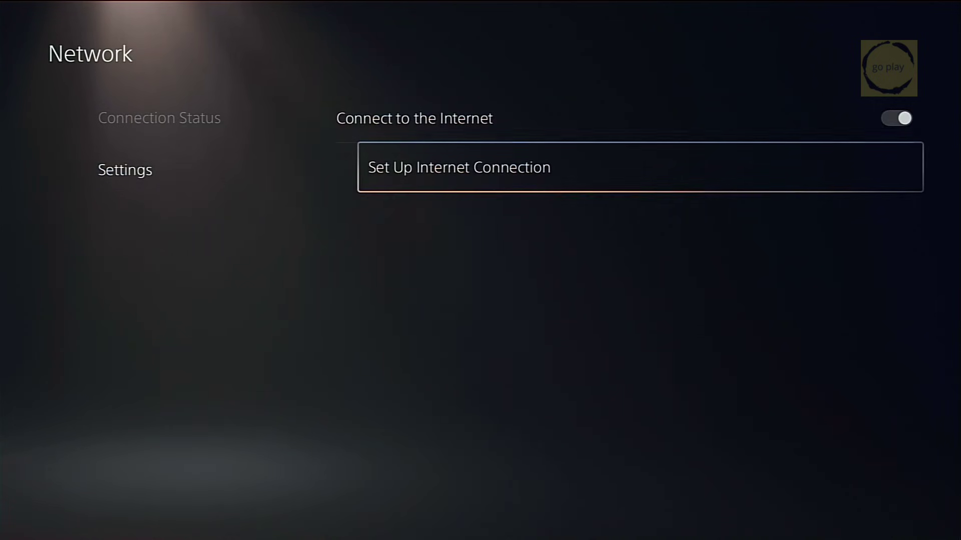
pyautogui.press('Return')
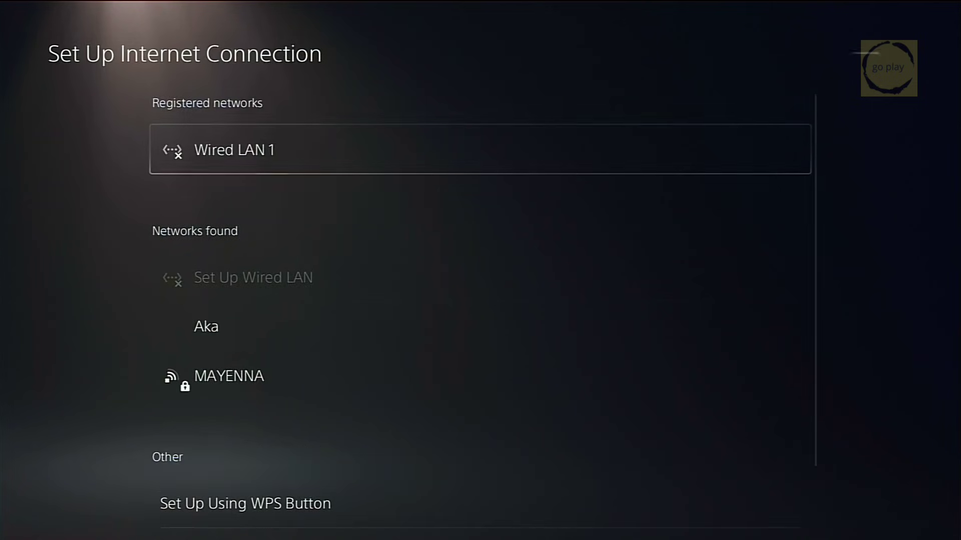
# - Choose Set Up Manually, then Use Wi-Fi, then Enter Manually
pyautogui.press('Down')
pyautogui.press('Down')
pyautogui.press('Down')
pyautogui.press('Down')
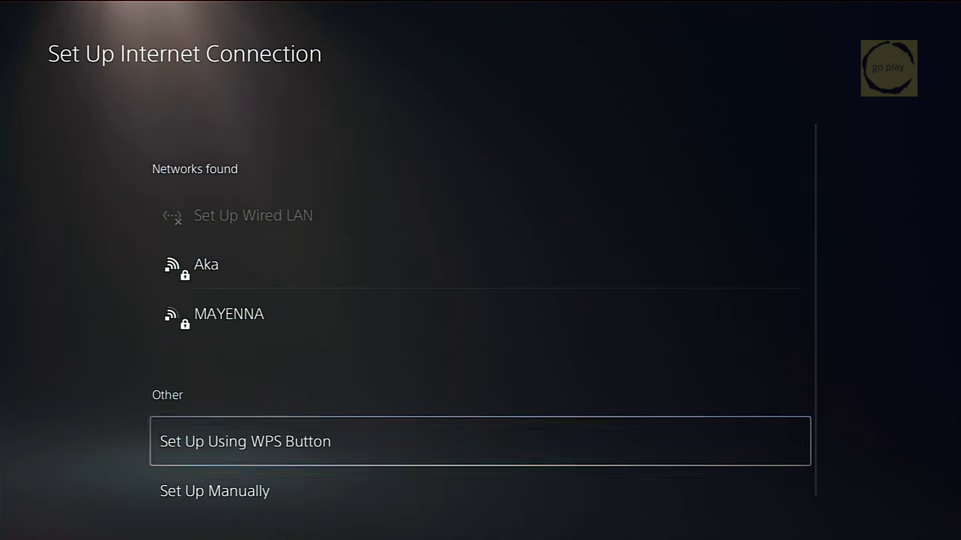
pyautogui.press('Down')
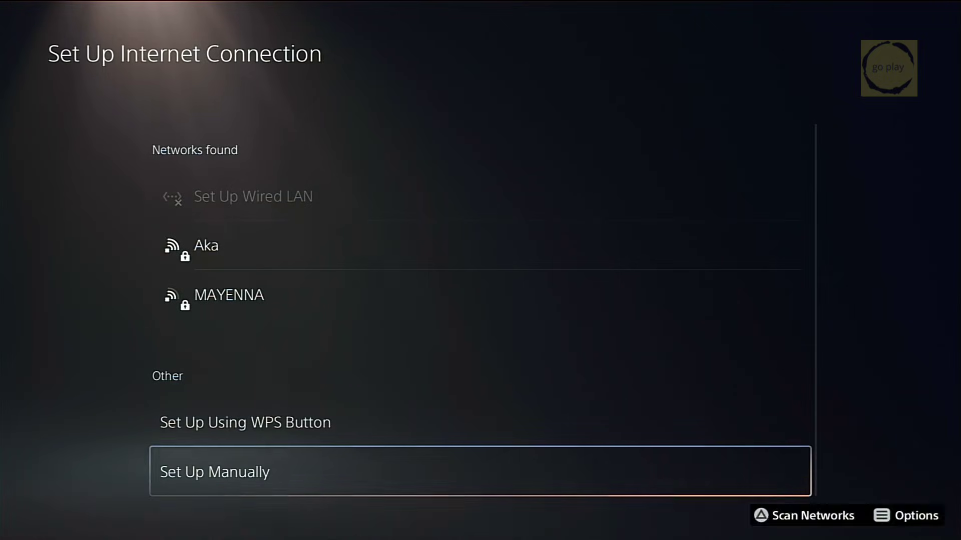
pyautogui.press('Return')
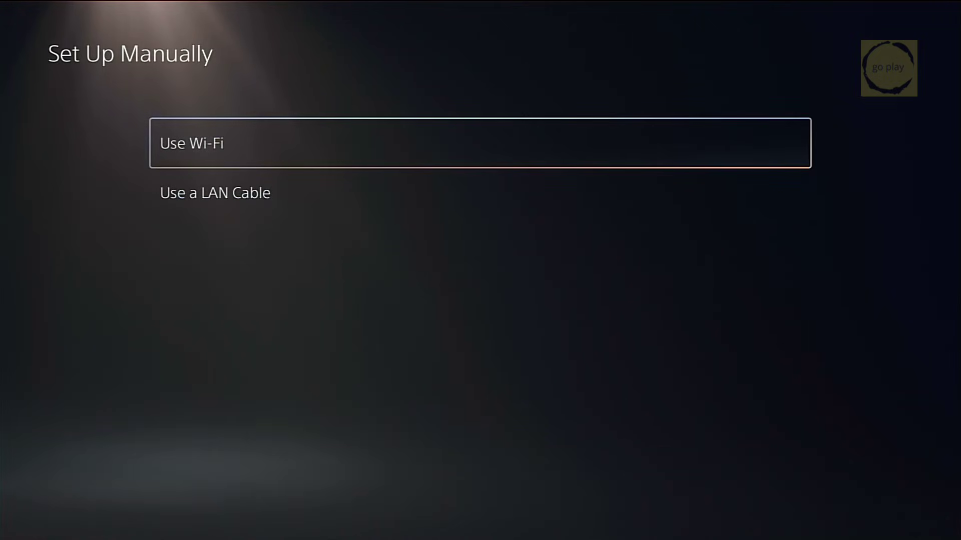
pyautogui.press('Return')
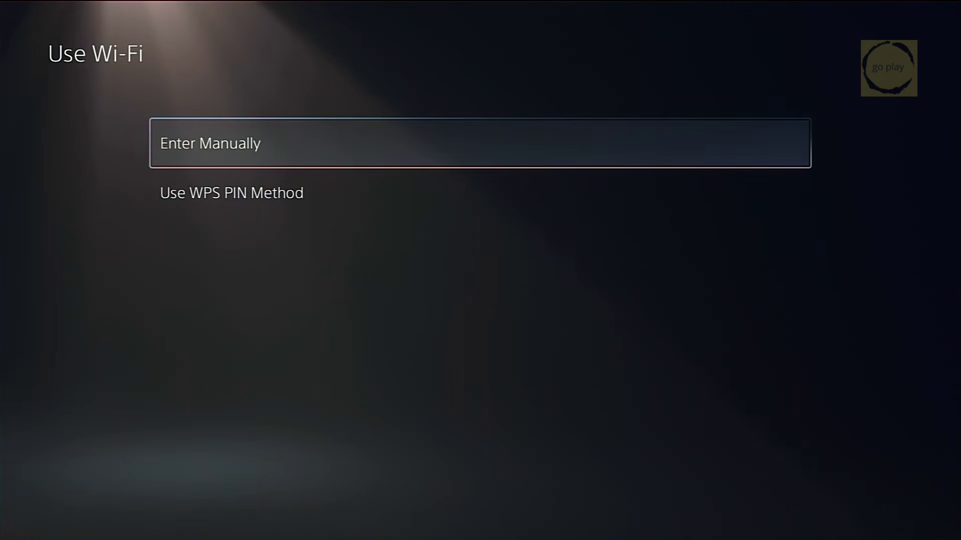
pyautogui.press('Return')
pyautogui.press('Return')
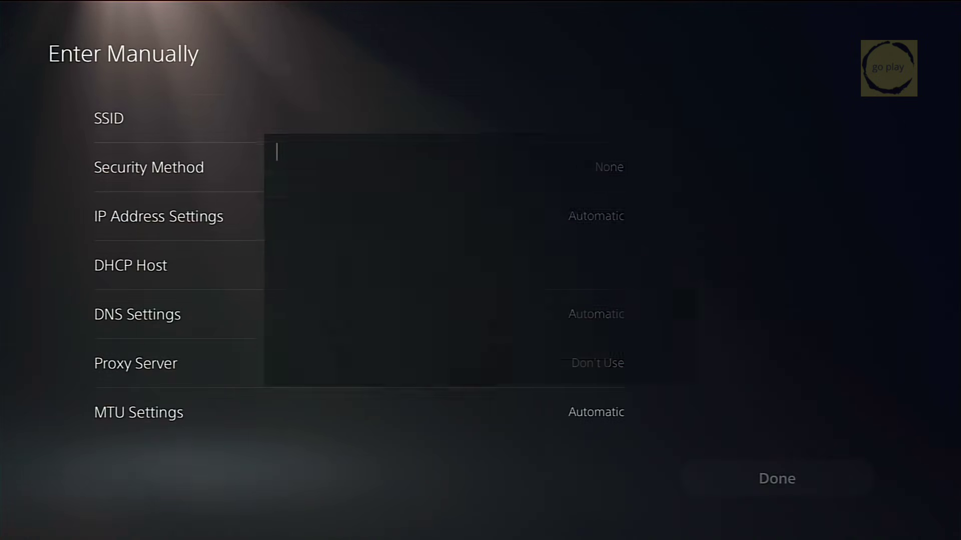
# - Enter SSID Aka, choose WPA-Personal/WPA2-Personal/WPA3-Personal security, and enter the Wi-Fi password
pyautogui.write('A')
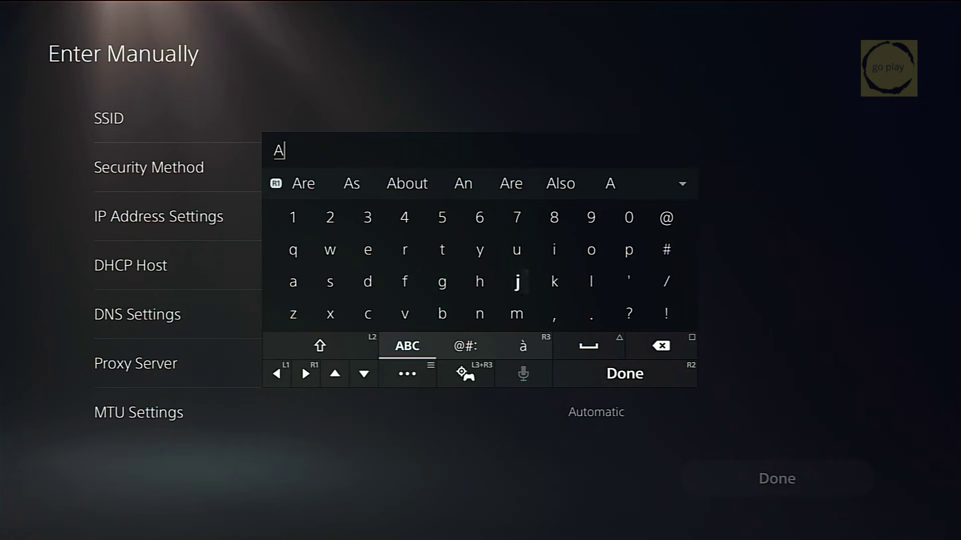
pyautogui.write('ka')
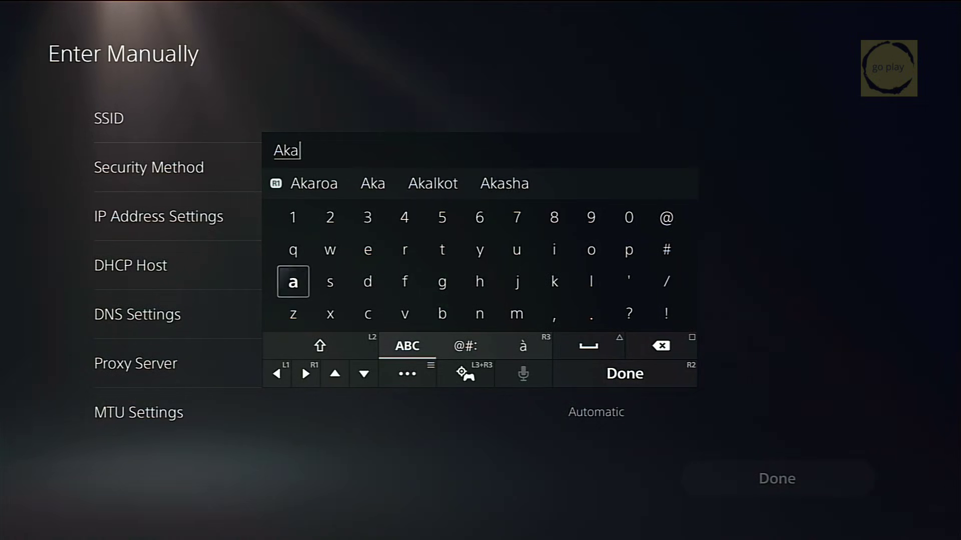
pyautogui.press('Return')
pyautogui.press('Down')
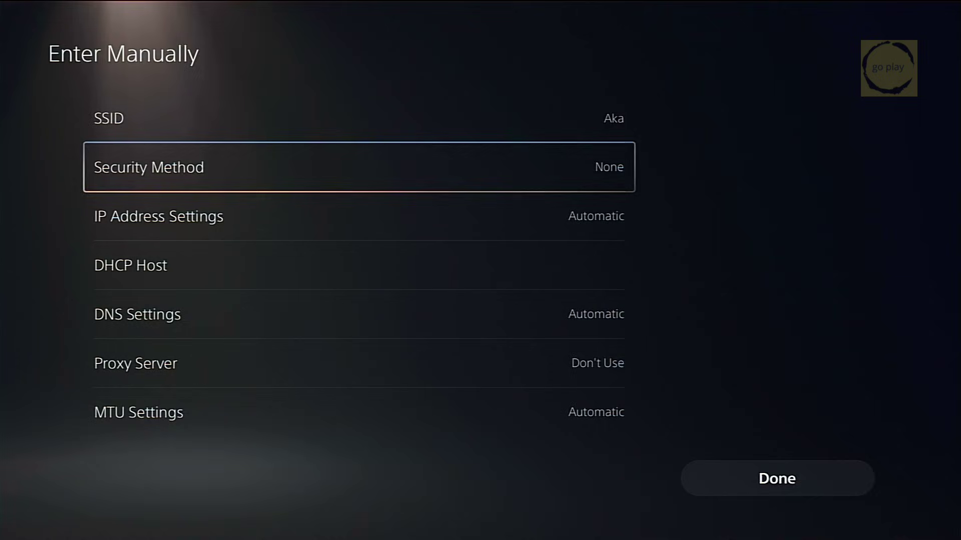
pyautogui.press('Return')
pyautogui.press('Down')
pyautogui.press('Down')
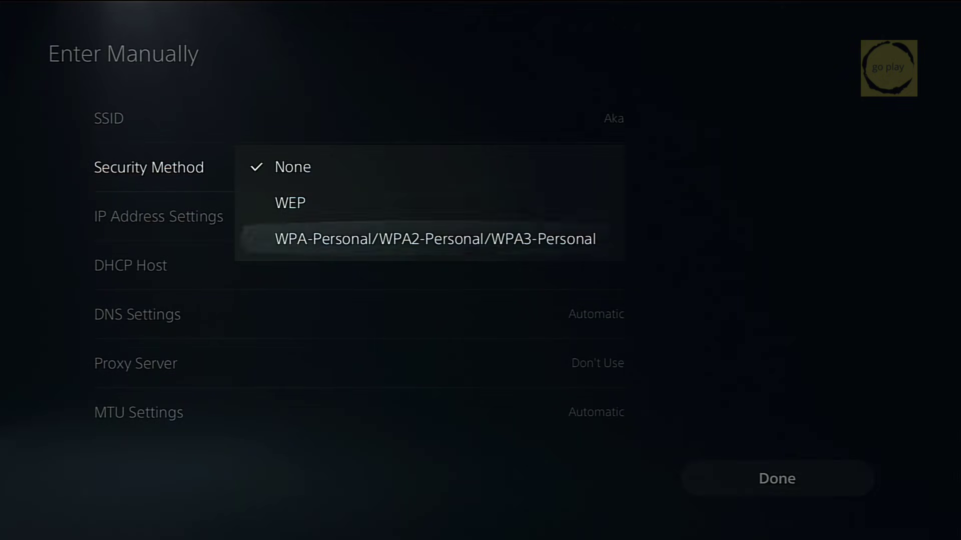
pyautogui.press('Return')
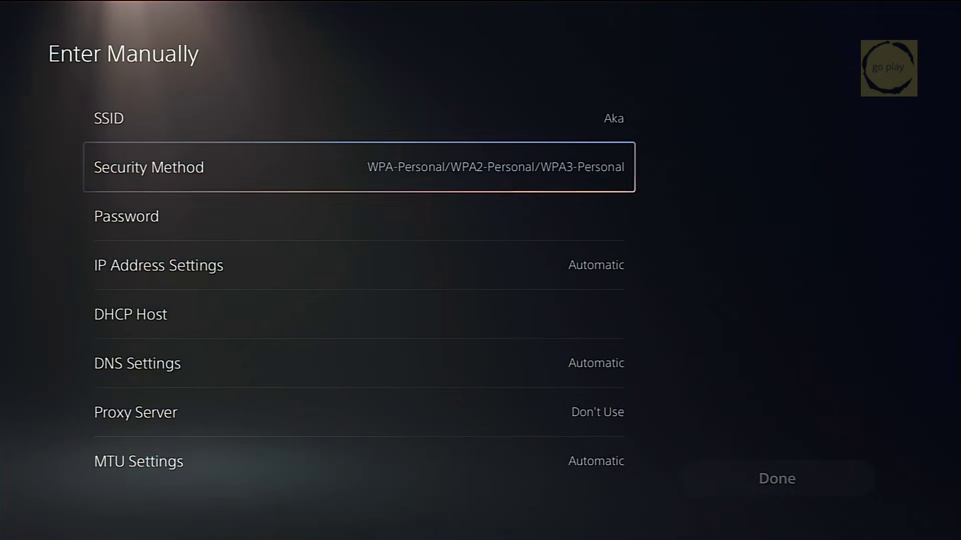
pyautogui.press('Down')
pyautogui.press('Return')
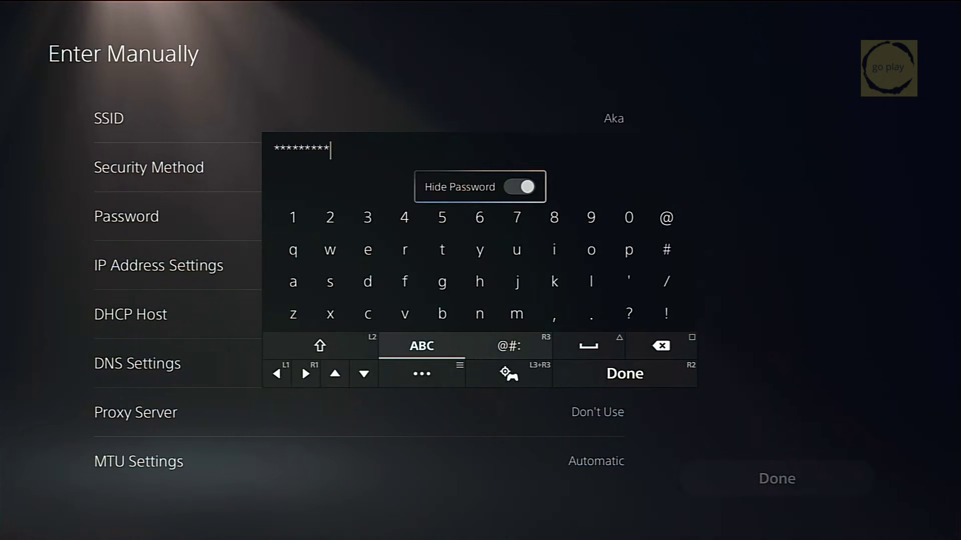
pyautogui.press('Down')
pyautogui.press('Escape')
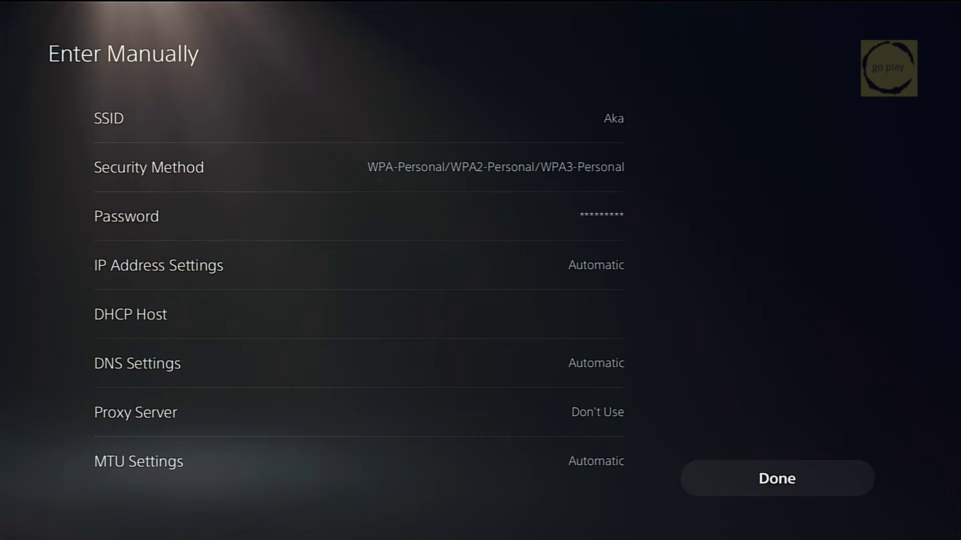
# - Set DNS to Manual with Primary DNS 127.0.0.2 and save the connection settings
pyautogui.press('Down')
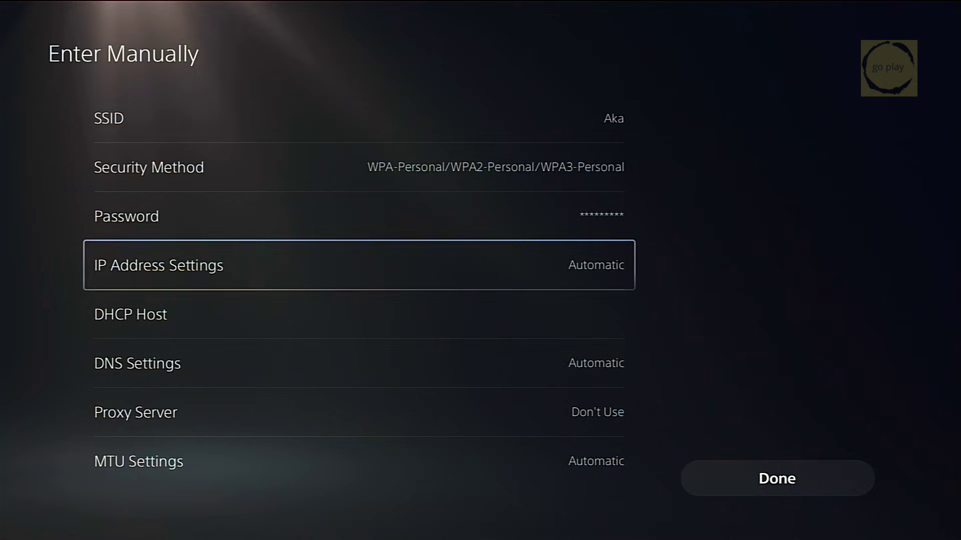
pyautogui.press('Down')
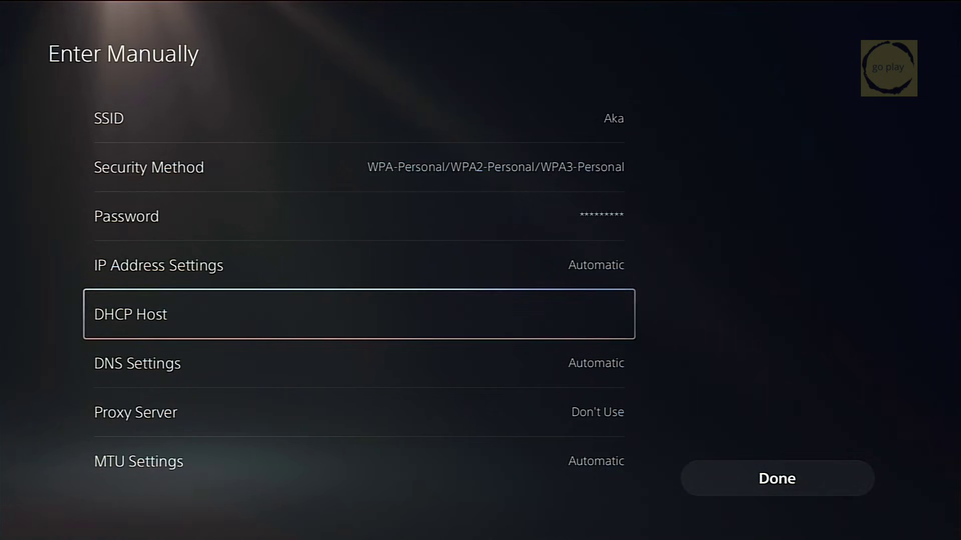
pyautogui.press('Down')
pyautogui.press('Return')
pyautogui.press('Down')
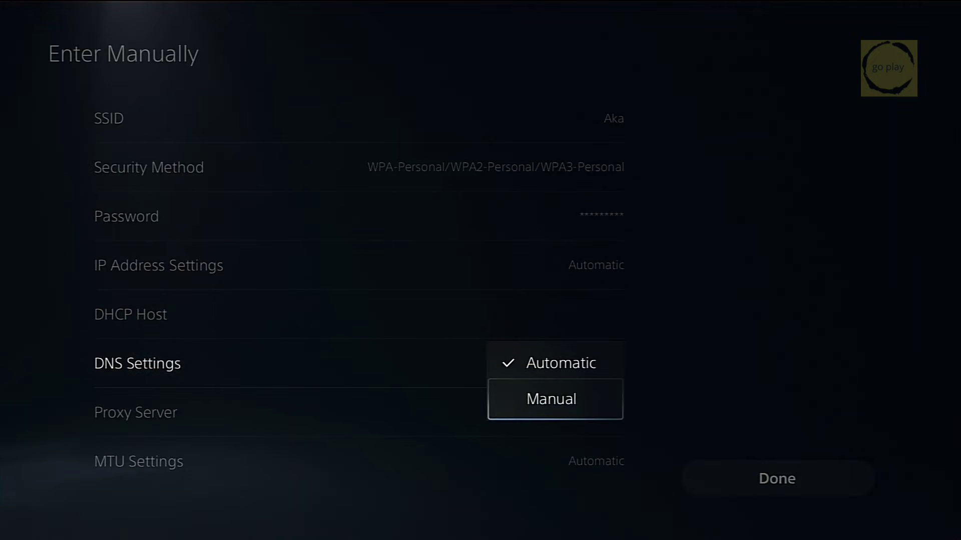
pyautogui.press('Return')
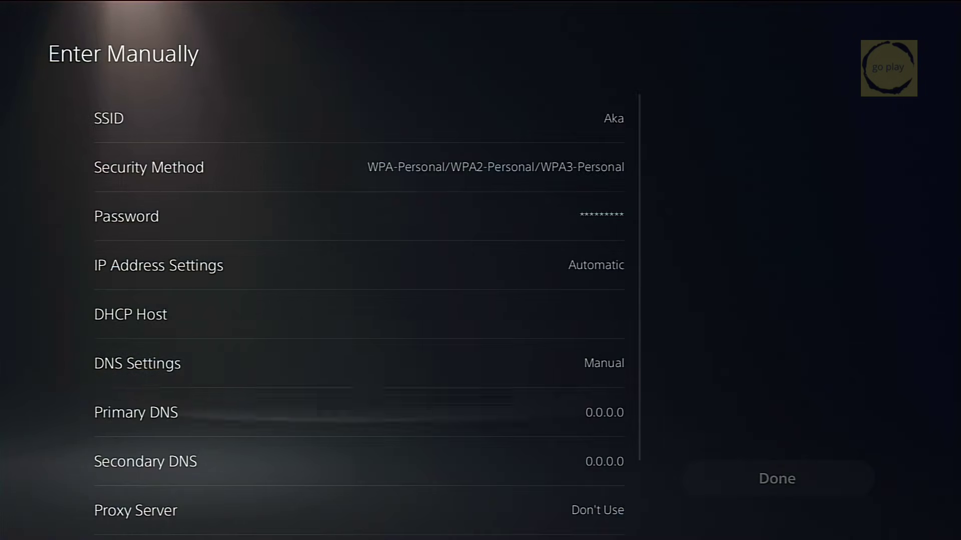
pyautogui.press('Down')
pyautogui.press('Return')
pyautogui.write('127')
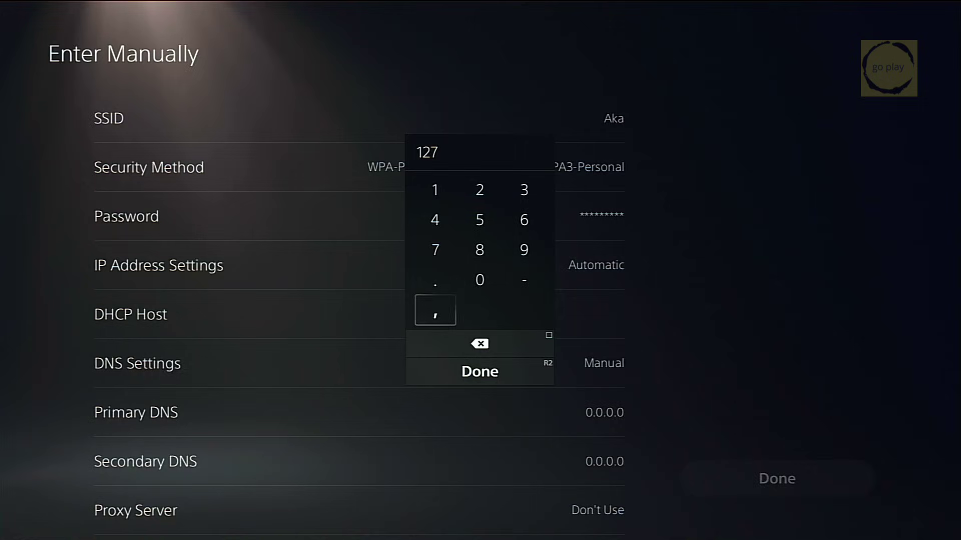
pyautogui.write('.0.0.2')
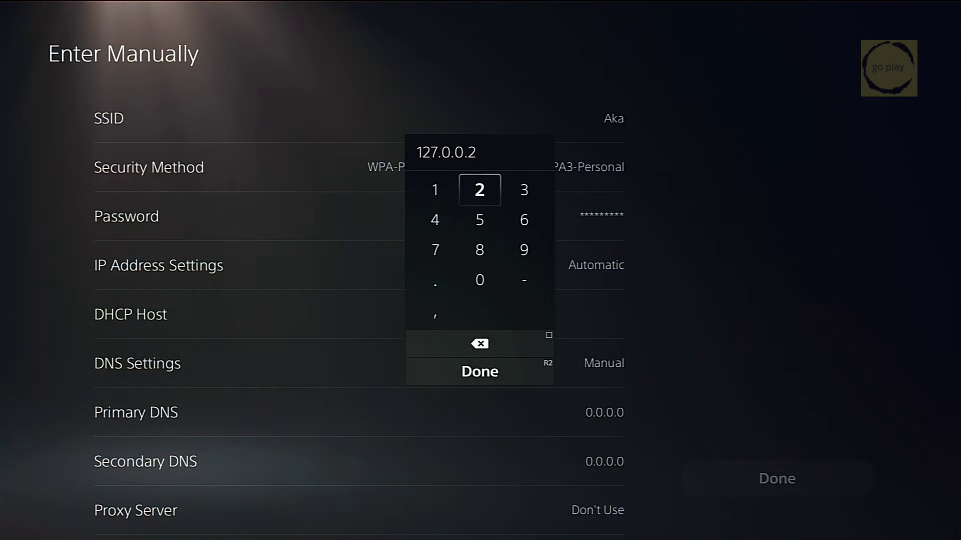
pyautogui.press('Return')
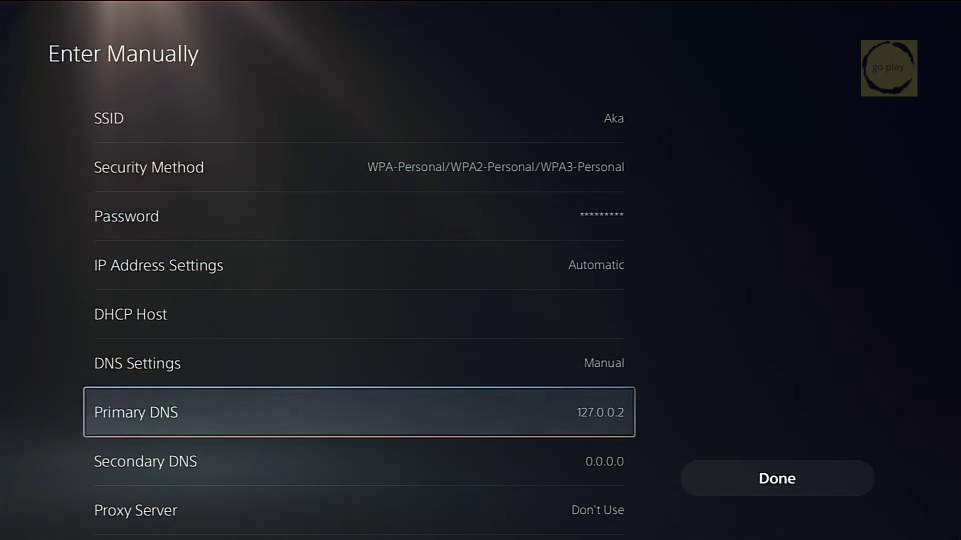
pyautogui.press('Right')
pyautogui.press('Return')
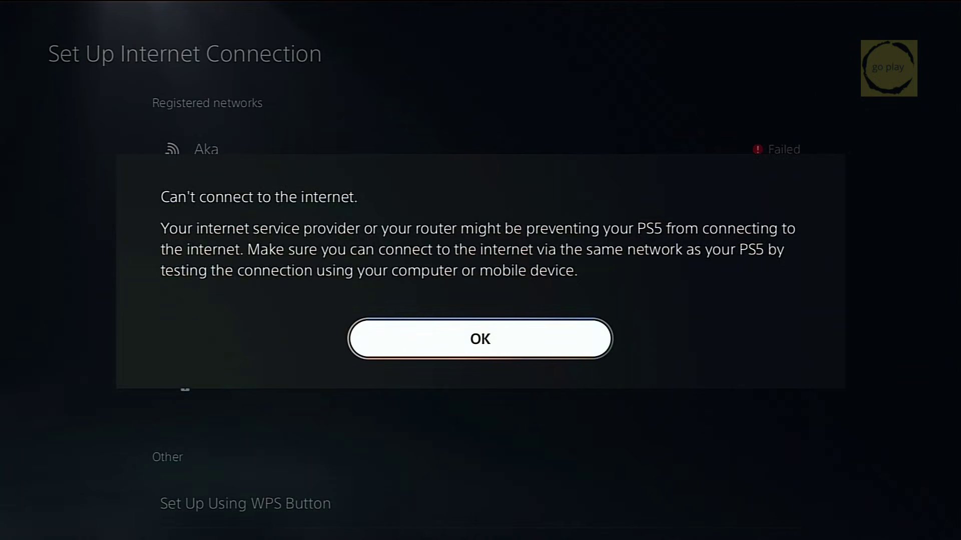
# - Dismiss the Can't connect notice and return to the Y2JB Autoloader on the Media tab
pyautogui.press('Return')
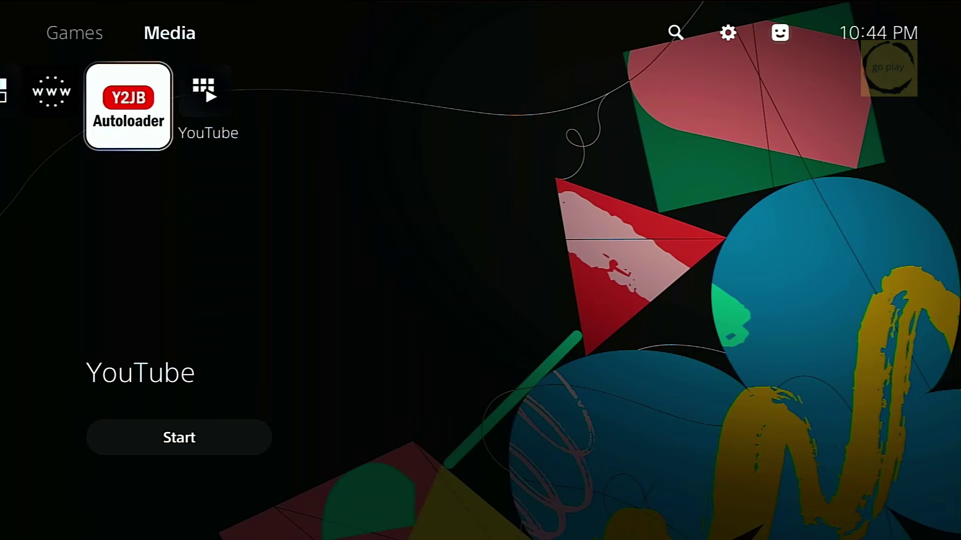
pyautogui.press('Up')
pyautogui.press('Down')
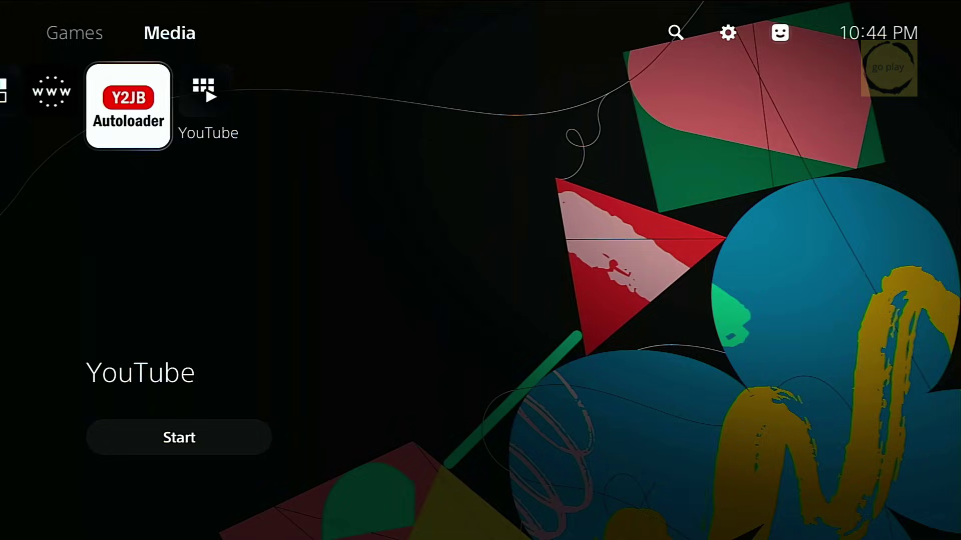
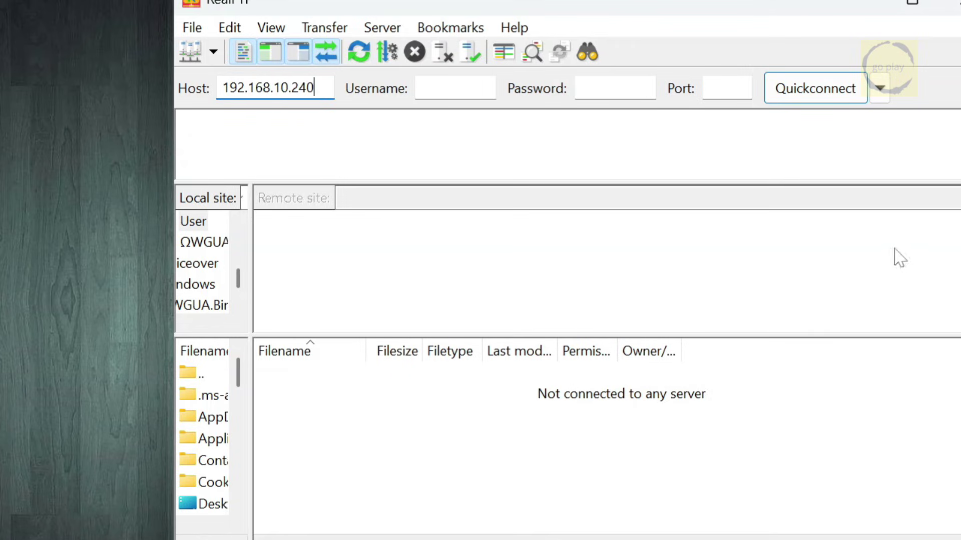
# - Quickconnect to the PS5 FTP server at 192.168.10.240 on port 1337
pyautogui.click(727, 89)
pyautogui.write('1337')
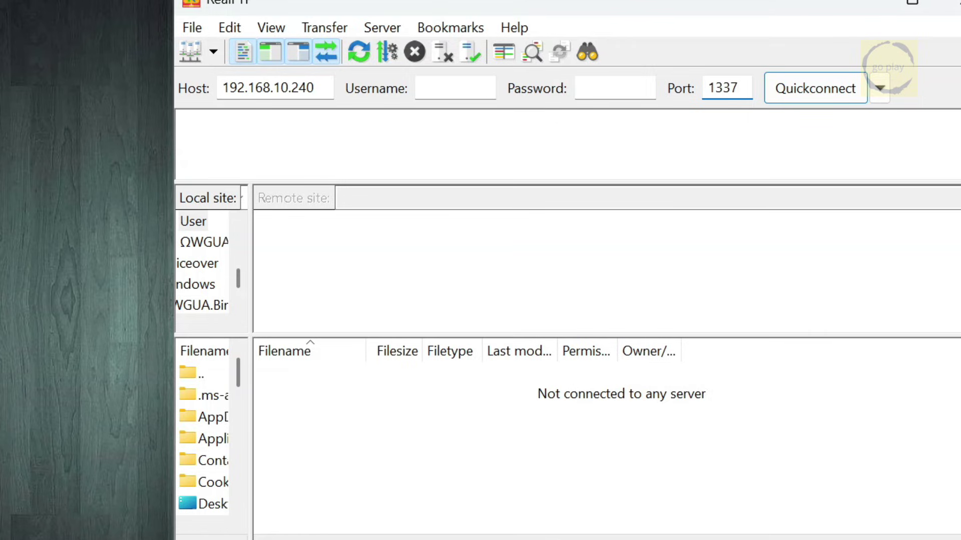
pyautogui.click(811, 98)
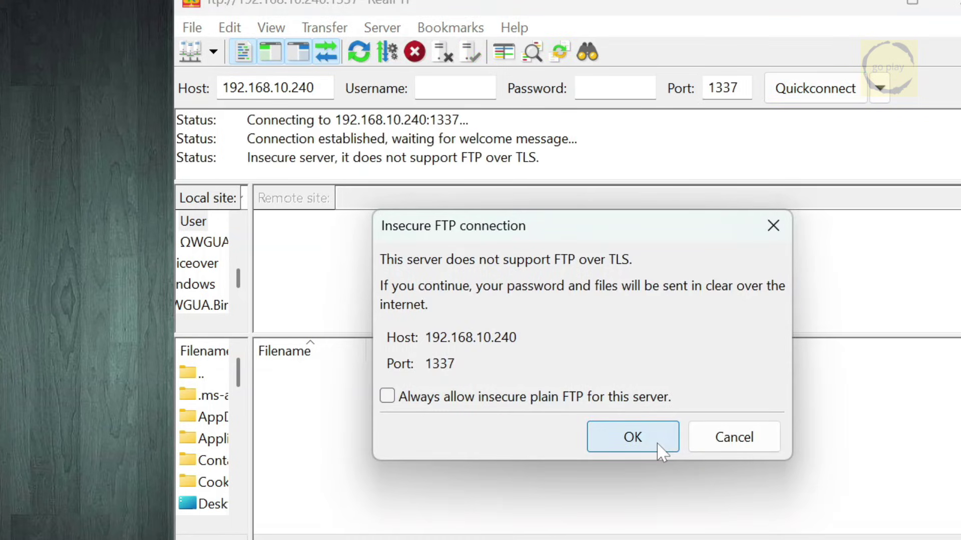
# - Accept the insecure FTP connection and open the PS5's /data folder with wider name column
pyautogui.click(660, 452)
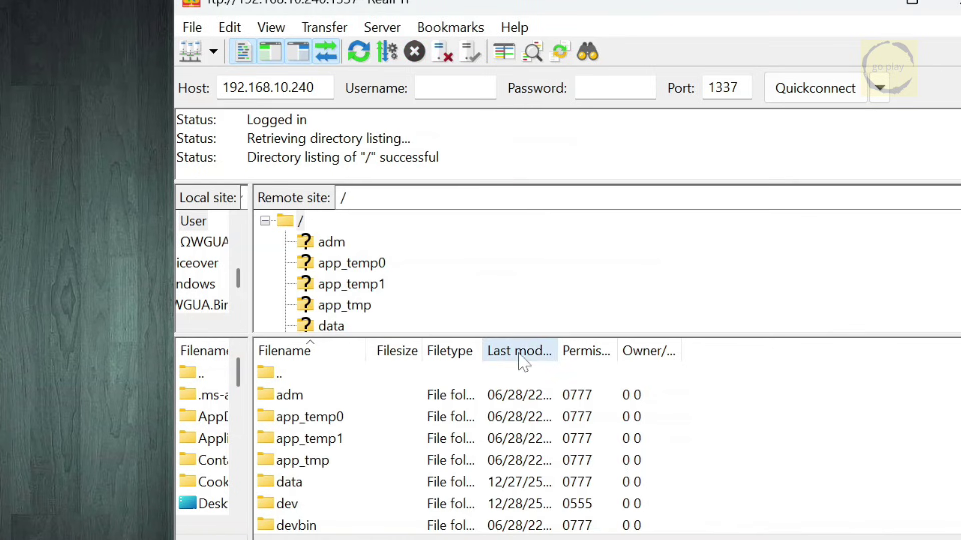
pyautogui.moveTo(527, 334); pyautogui.dragTo(522, 229)
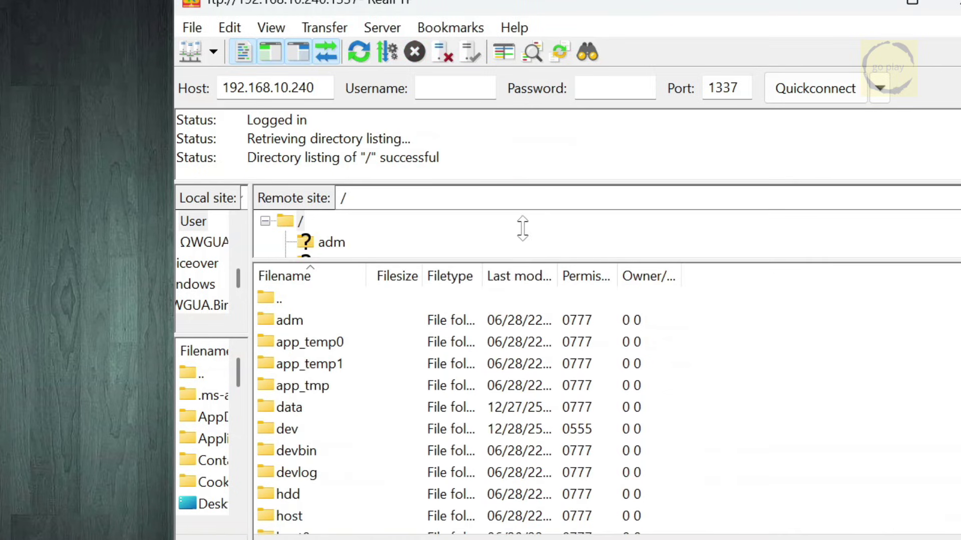
pyautogui.click(331, 408)
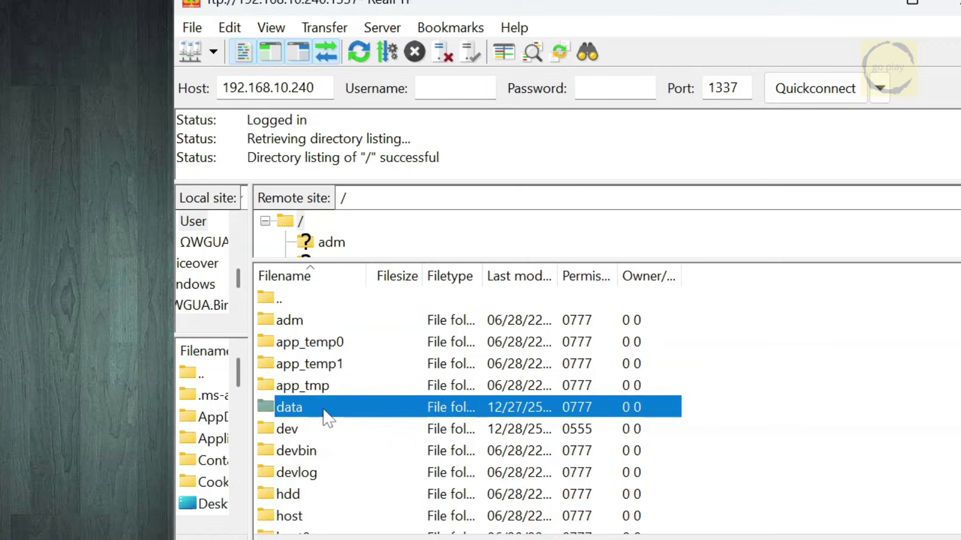
pyautogui.doubleClick(328, 409)
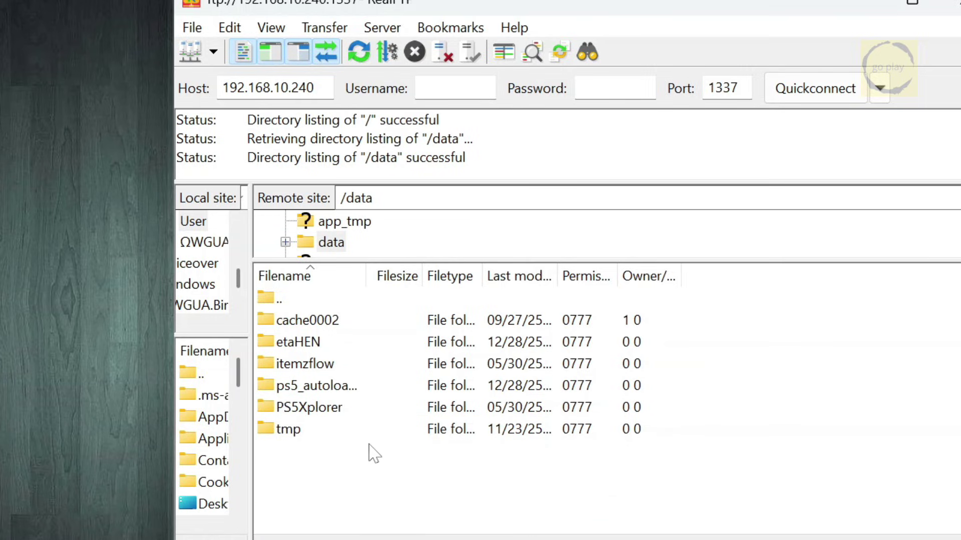
pyautogui.moveTo(365, 276); pyautogui.dragTo(432, 276)
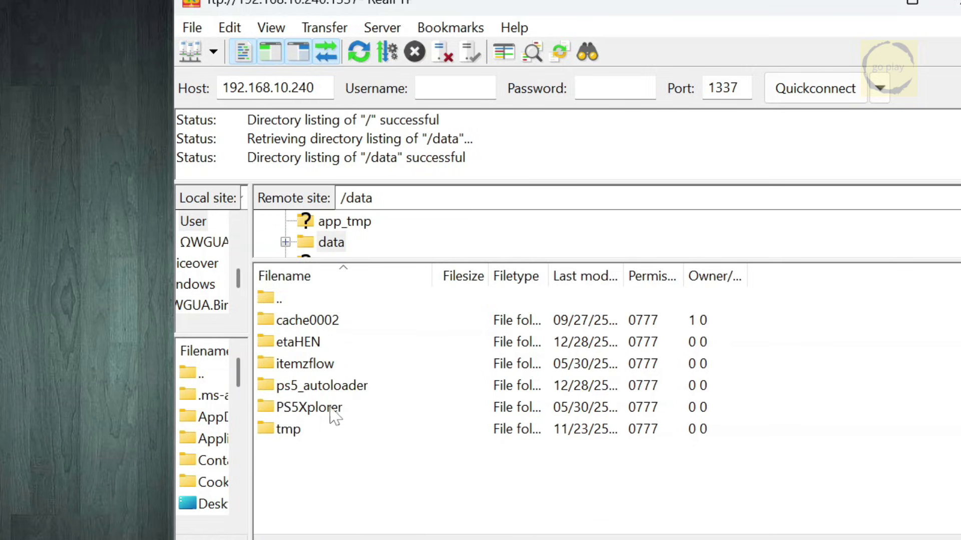
# - Delete the old ps5_autoloader folder from /data and confirm
pyautogui.click(360, 386)
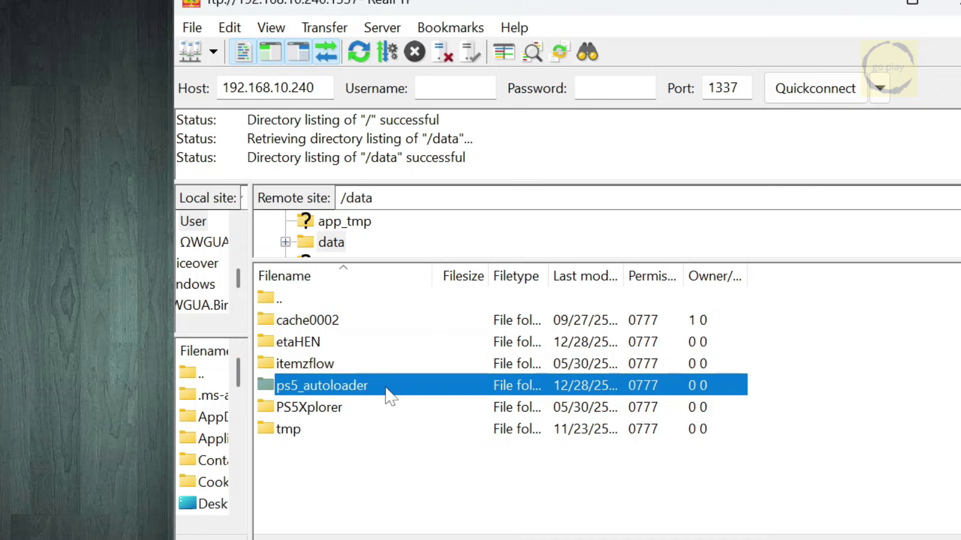
pyautogui.rightClick(357, 387)
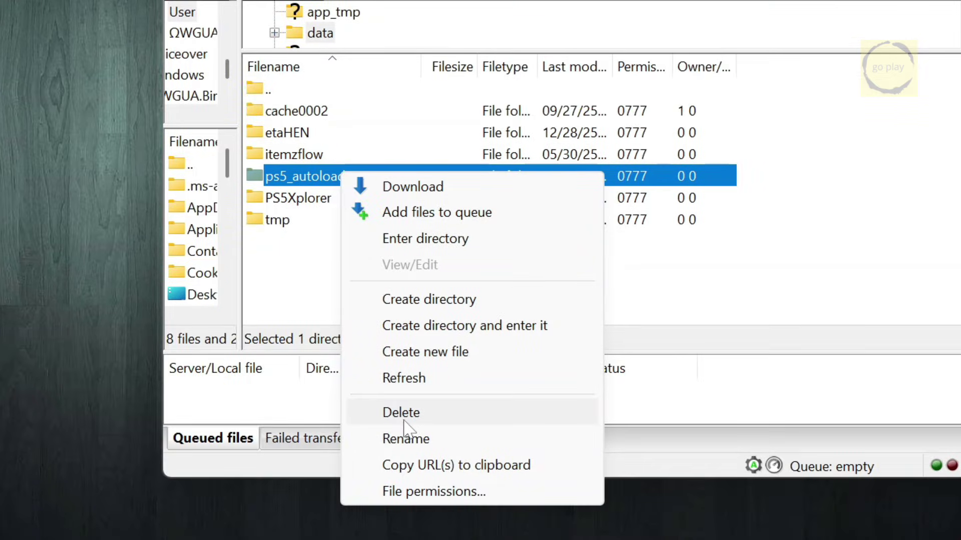
pyautogui.click(404, 415)
pyautogui.click(612, 139)
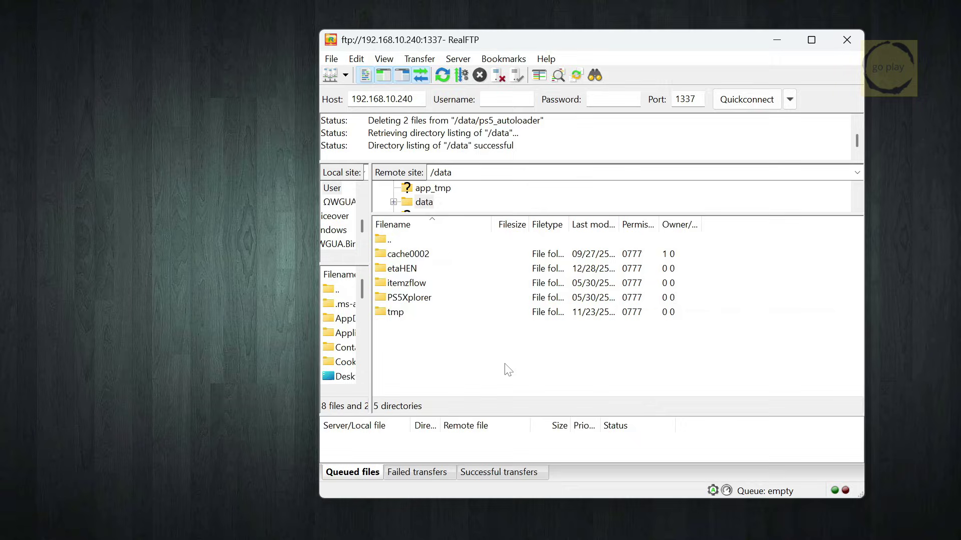
# - Upload the ps5_autoloader folder from FLASHDRIVE into the PS5's /data folder
pyautogui.hotkey('alt', 'Tab')
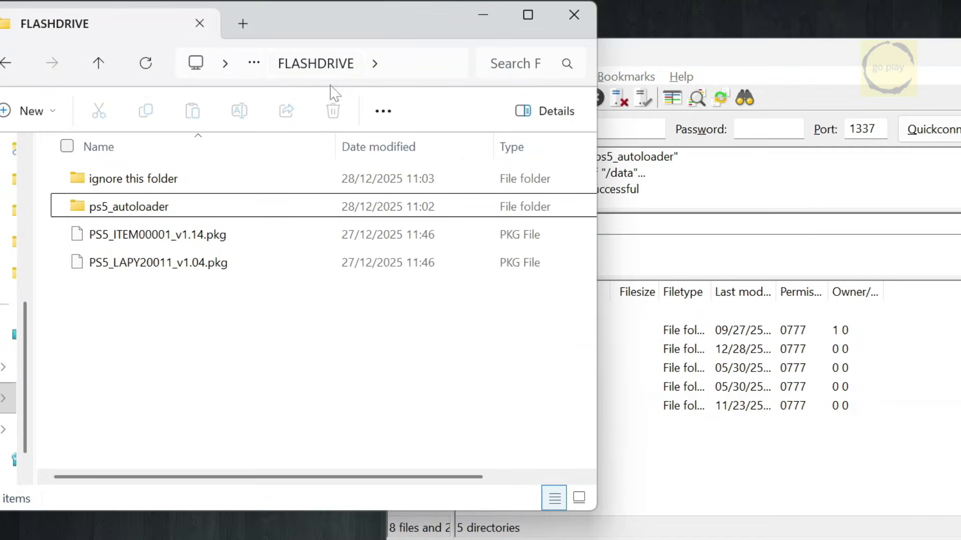
pyautogui.click(150, 212)
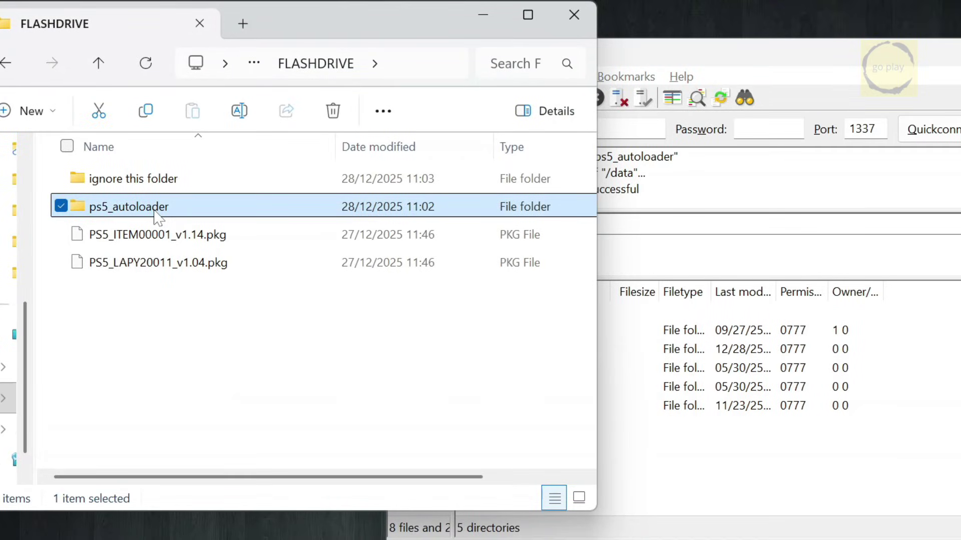
pyautogui.moveTo(652, 65); pyautogui.dragTo(835, 45)
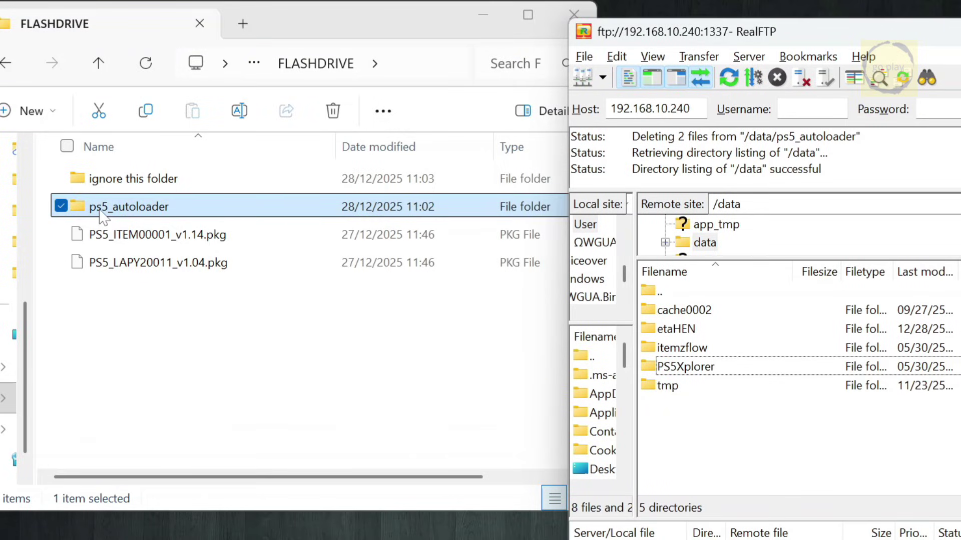
pyautogui.moveTo(103, 215); pyautogui.dragTo(773, 490)
# - Check the uploaded ps5_autoloader contents, return to /data, and disconnect from the PS5
pyautogui.doubleClick(722, 369)
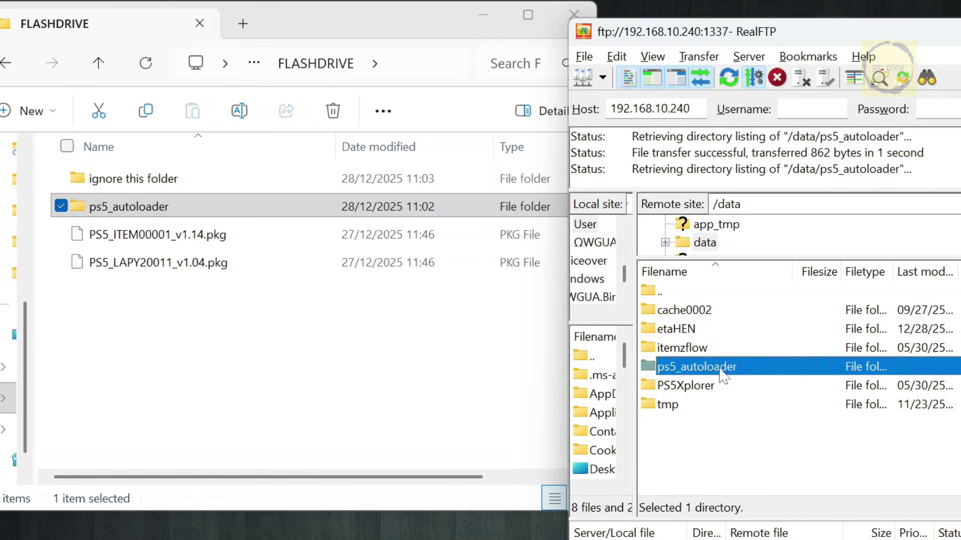
pyautogui.doubleClick(650, 292)
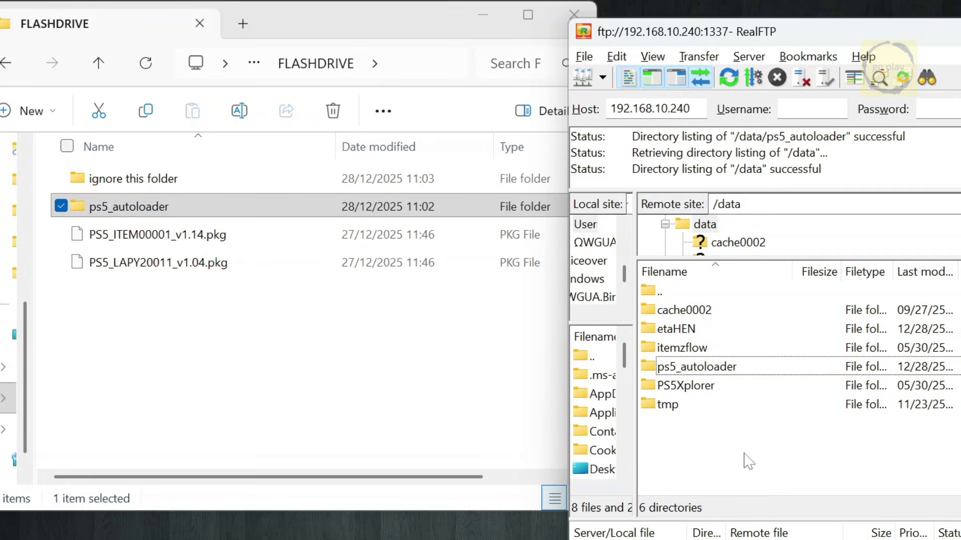
pyautogui.click(799, 79)
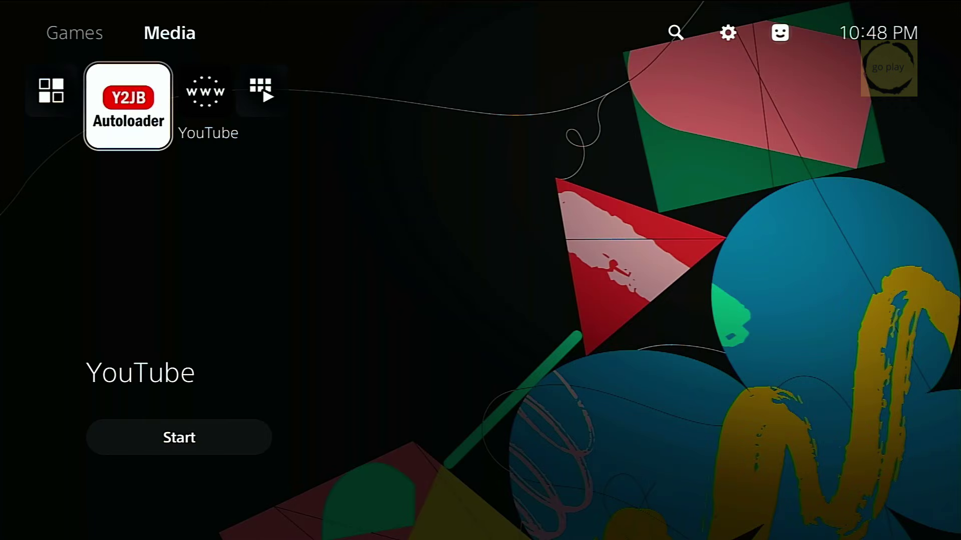
# - Turn off Connect to the Internet, restart the PS5, and launch Y2JB Autoloader
pyautogui.press('Escape')
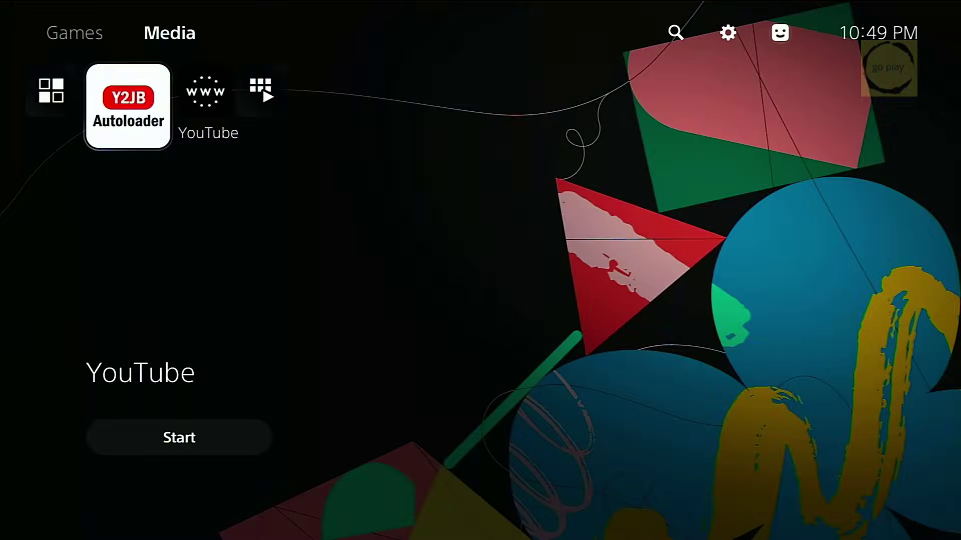
pyautogui.press('Escape')
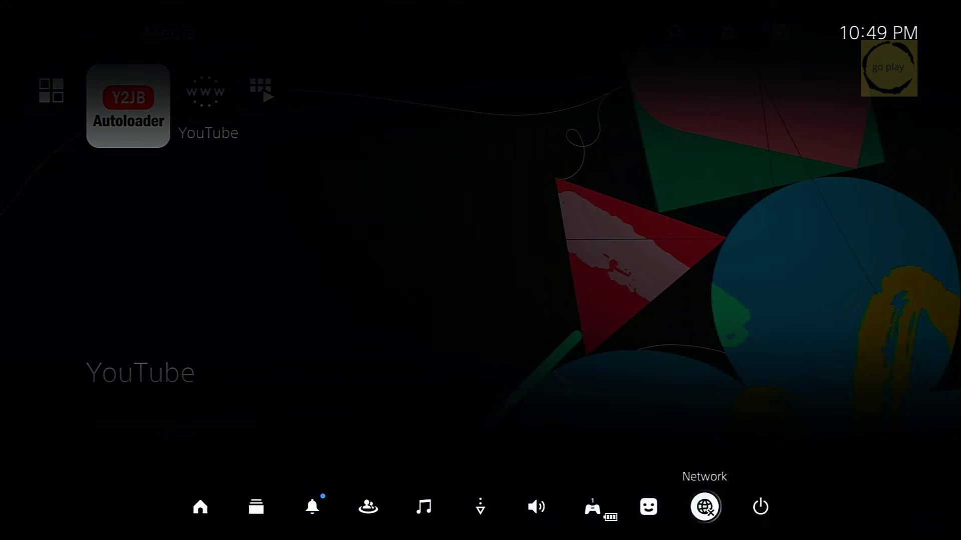
pyautogui.press('Right')
pyautogui.press('Return')
pyautogui.press('Down')
pyautogui.press('Down')
pyautogui.press('Return')
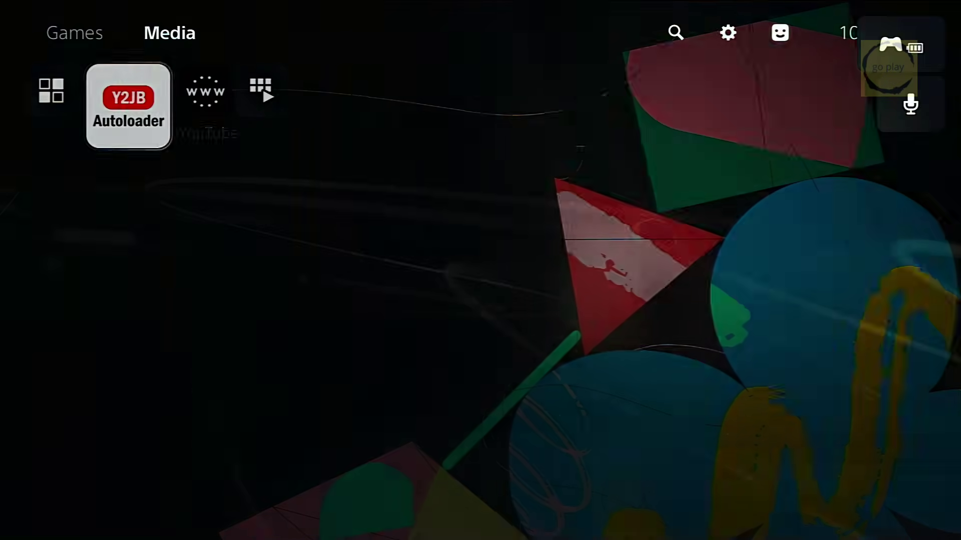
pyautogui.press('Return')
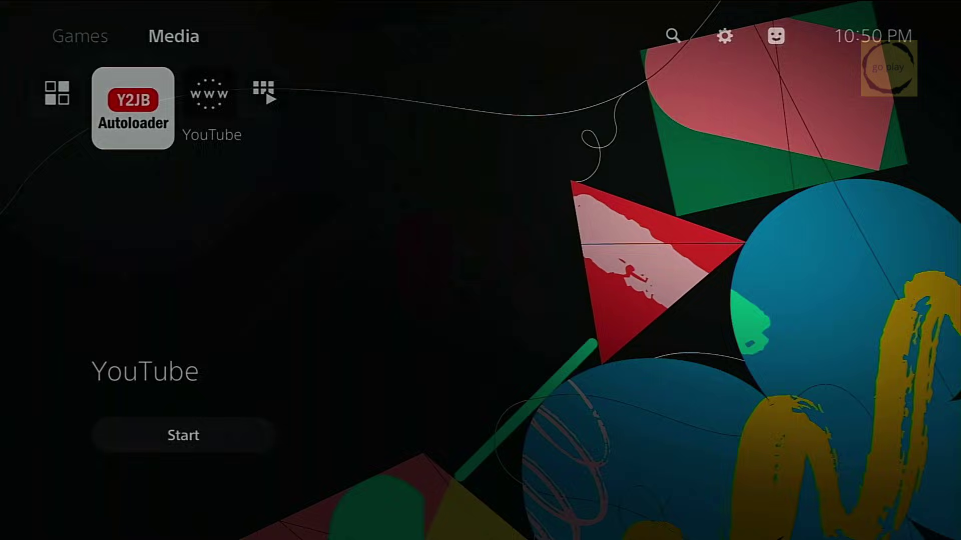
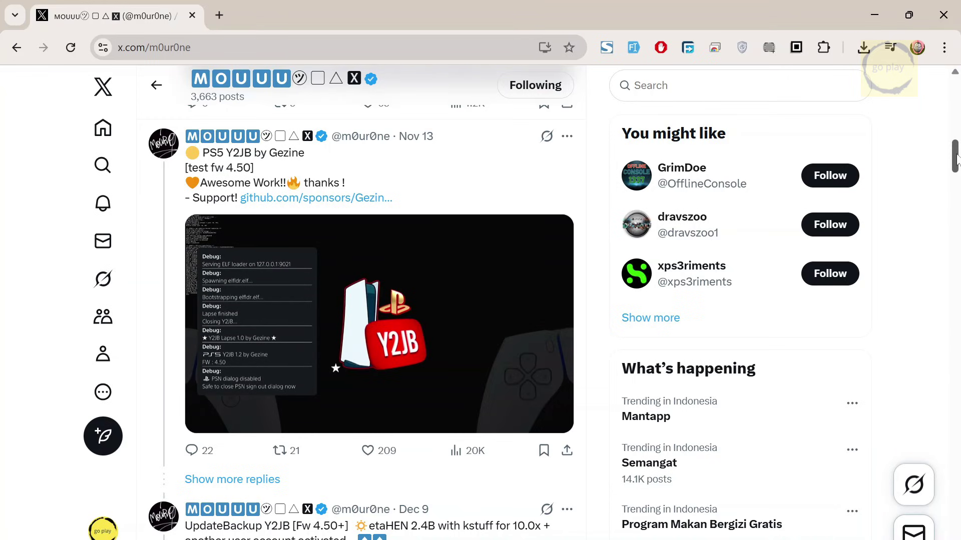
# - Scroll to the Dec 26 post about the etaHEN 2.5b backup update and select its text
pyautogui.scroll(-15, 855, 273)
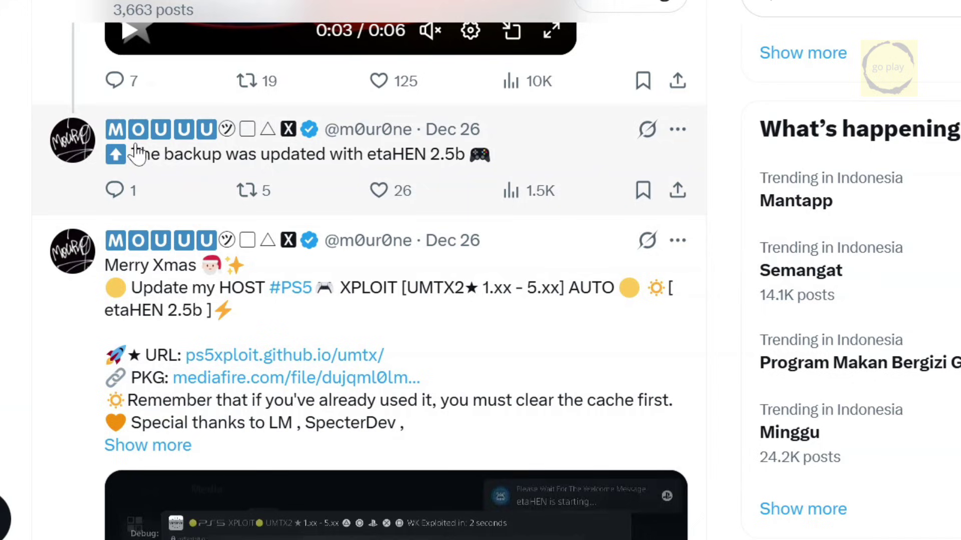
pyautogui.moveTo(197, 193); pyautogui.dragTo(190, 193)
pyautogui.tripleClick(509, 156)
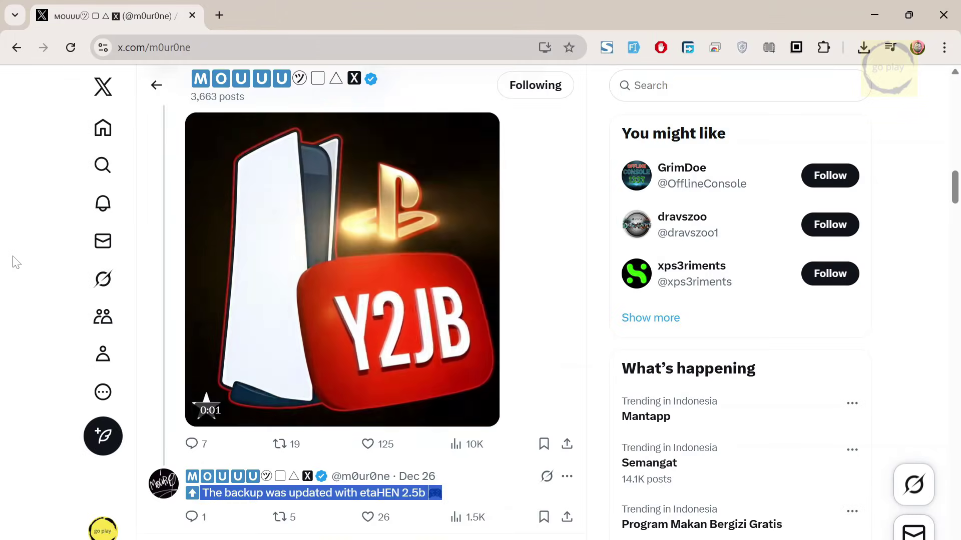
pyautogui.scroll(-10, 184, 351)
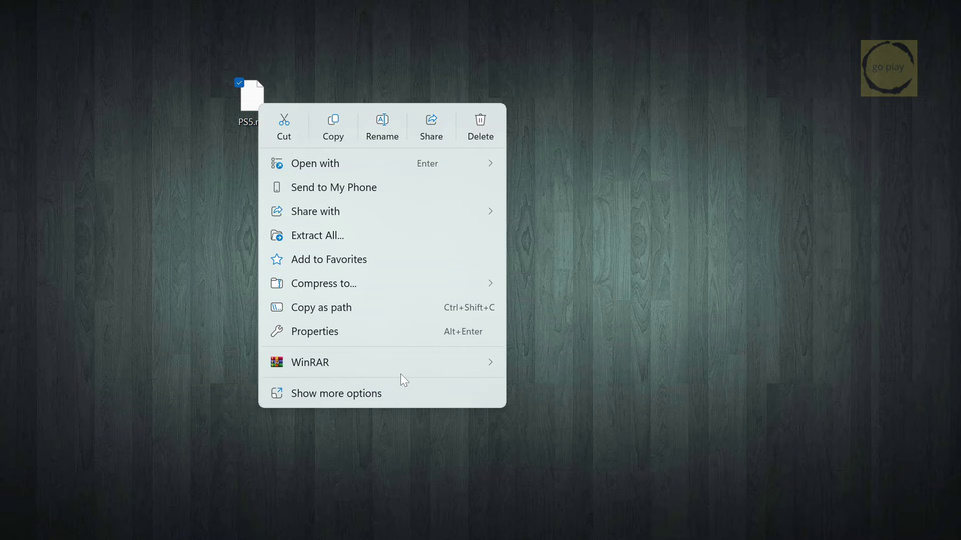
# - Extract PS5.rar with WinRAR and copy the PS5 folder onto FLASHDRIVE (E:)
pyautogui.moveTo(404, 367)
pyautogui.click(543, 412)
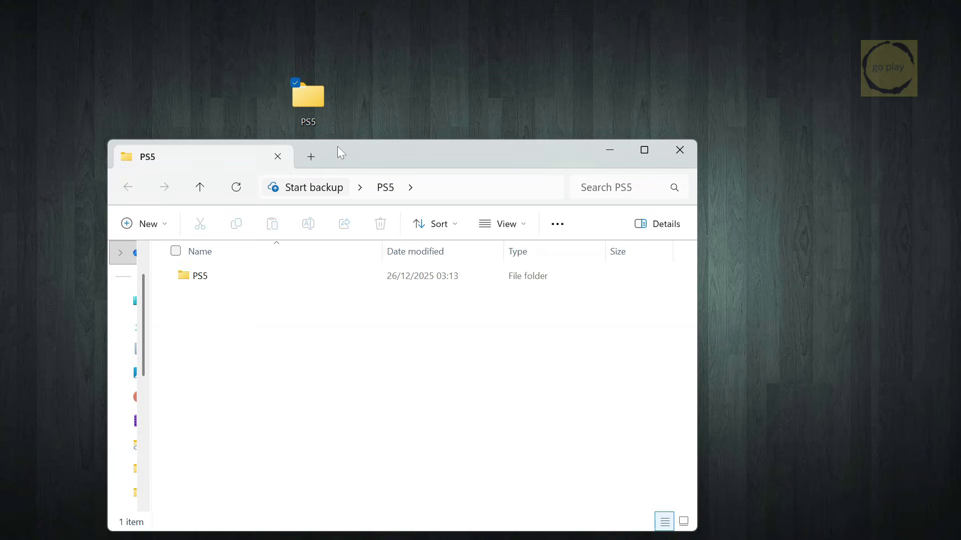
pyautogui.moveTo(337, 153); pyautogui.dragTo(742, 81)
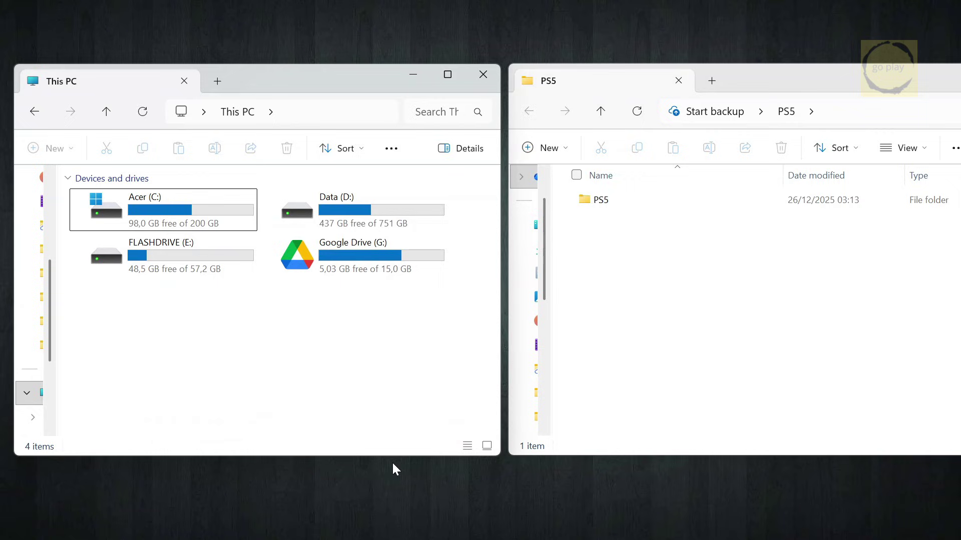
pyautogui.click(179, 260)
pyautogui.doubleClick(183, 252)
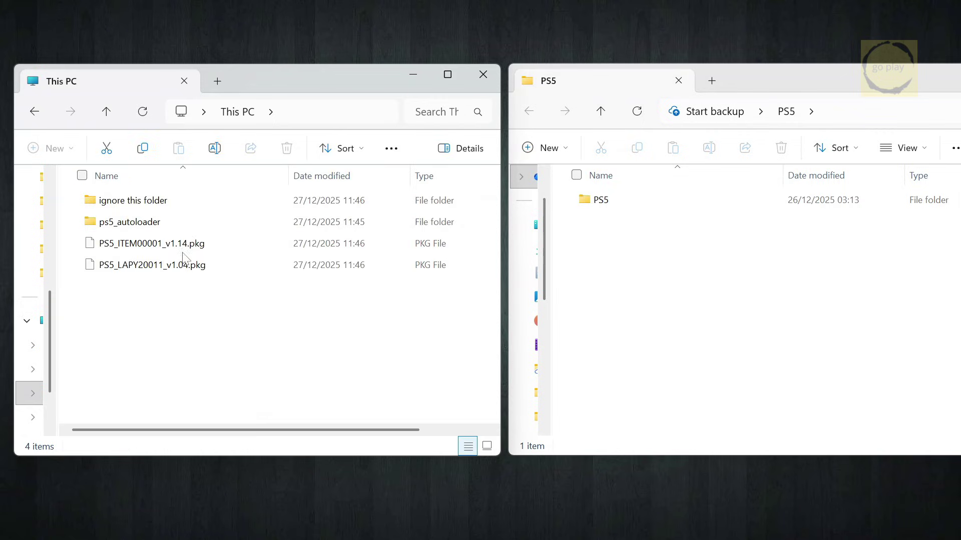
pyautogui.moveTo(600, 200); pyautogui.dragTo(345, 404)
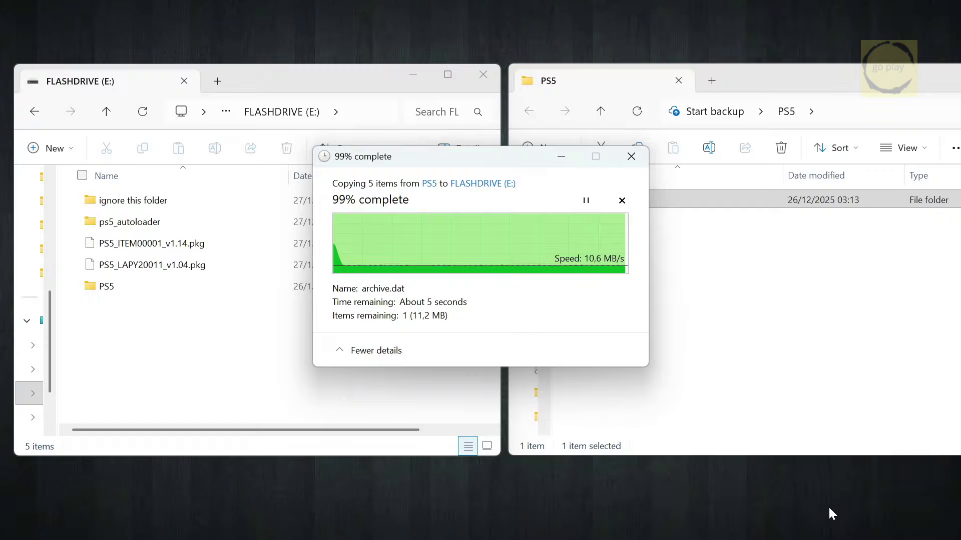
# - Close the extracted folder window and safely eject FLASHDRIVE (E:)
pyautogui.click(678, 81)
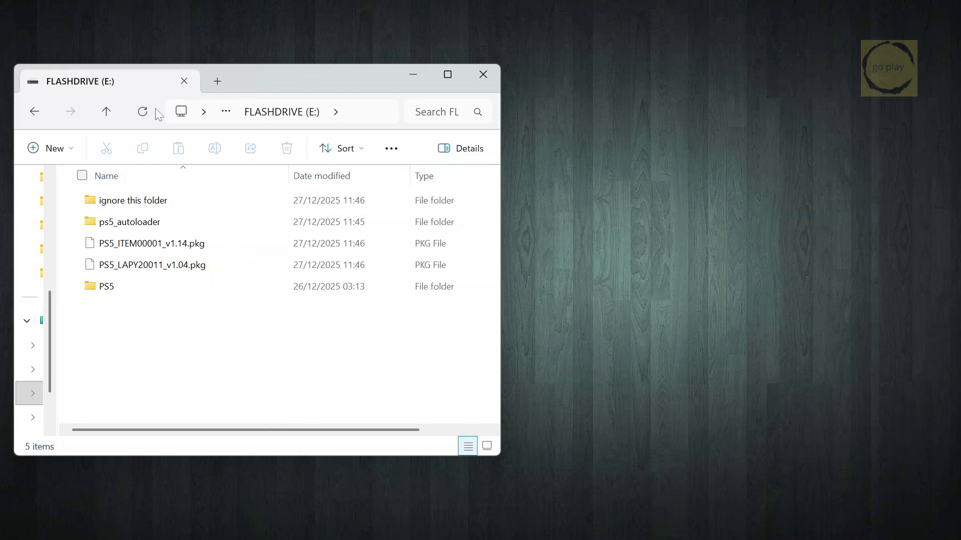
pyautogui.click(107, 112)
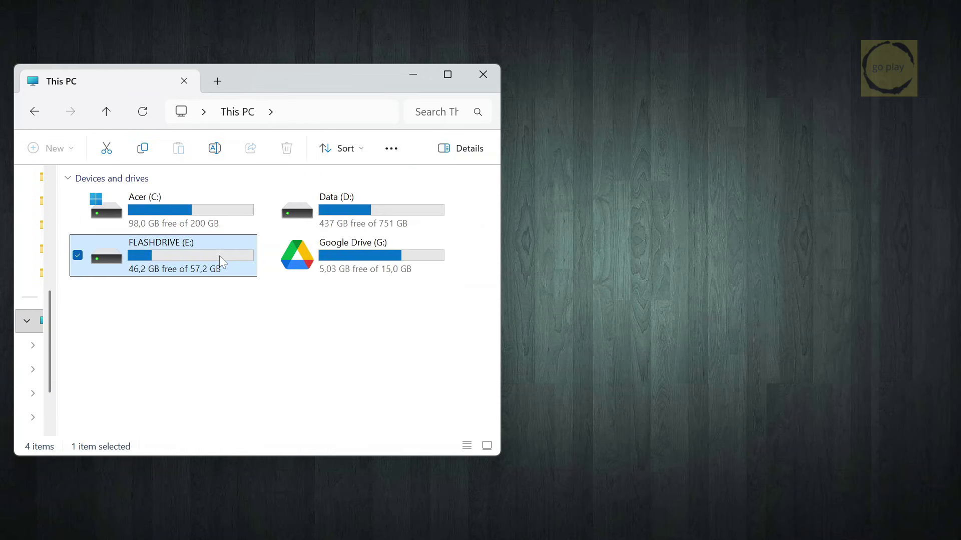
pyautogui.rightClick(219, 257)
pyautogui.click(251, 401)
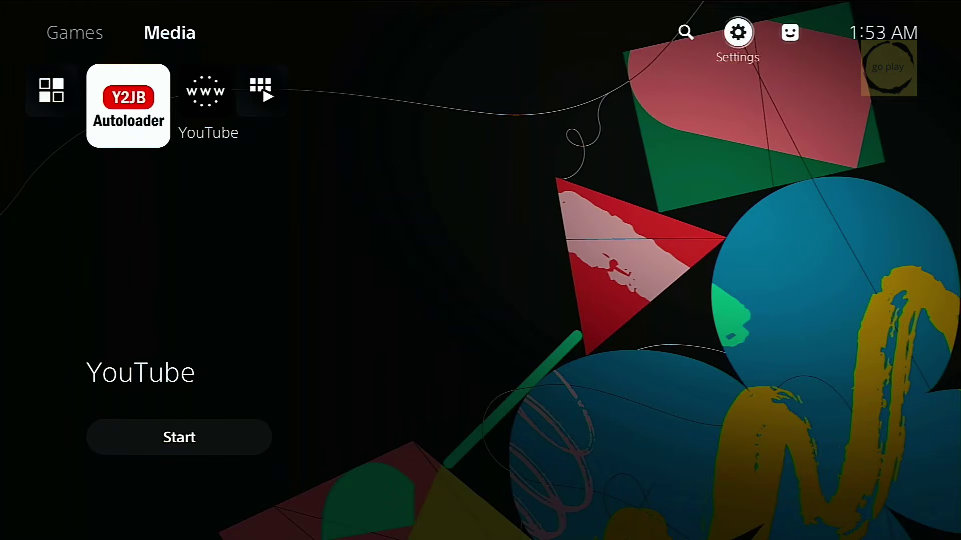
# - Go through Settings > System > System Software to the Back Up and Restore page
pyautogui.press('Return')
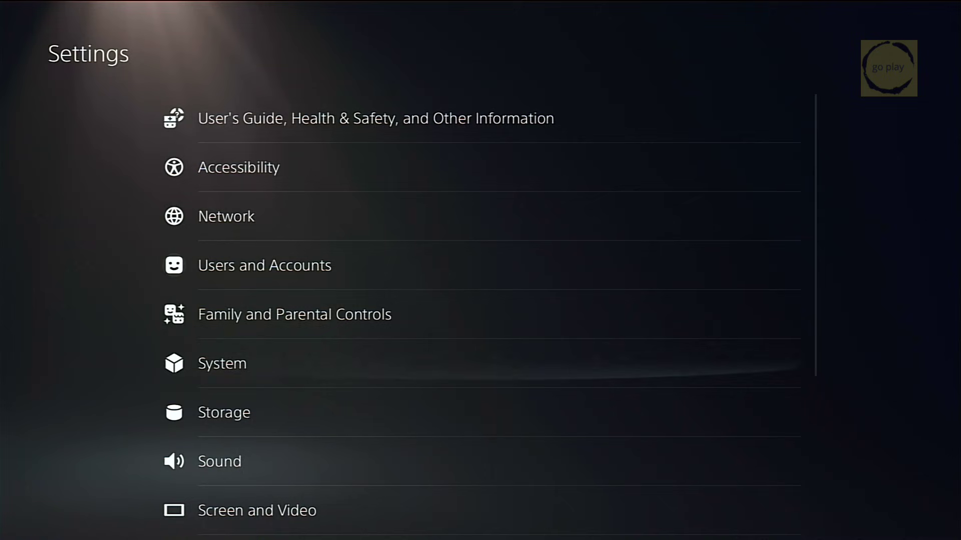
pyautogui.press('Return')
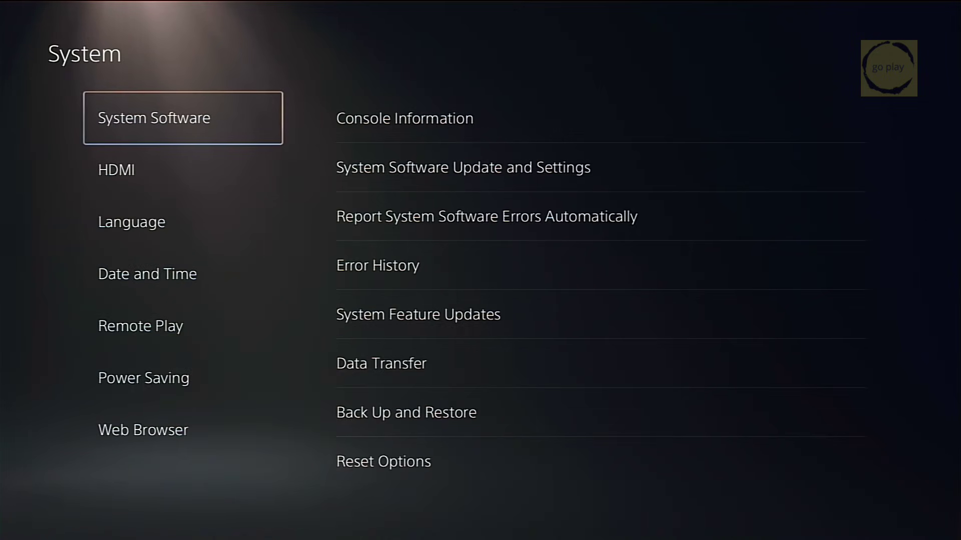
pyautogui.press('Right')
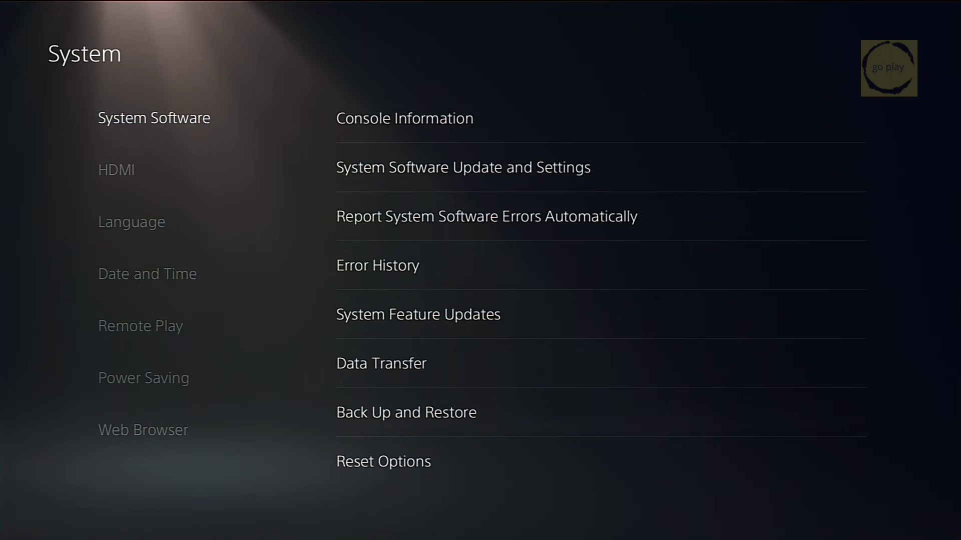
pyautogui.press('Down')
pyautogui.press('Return')
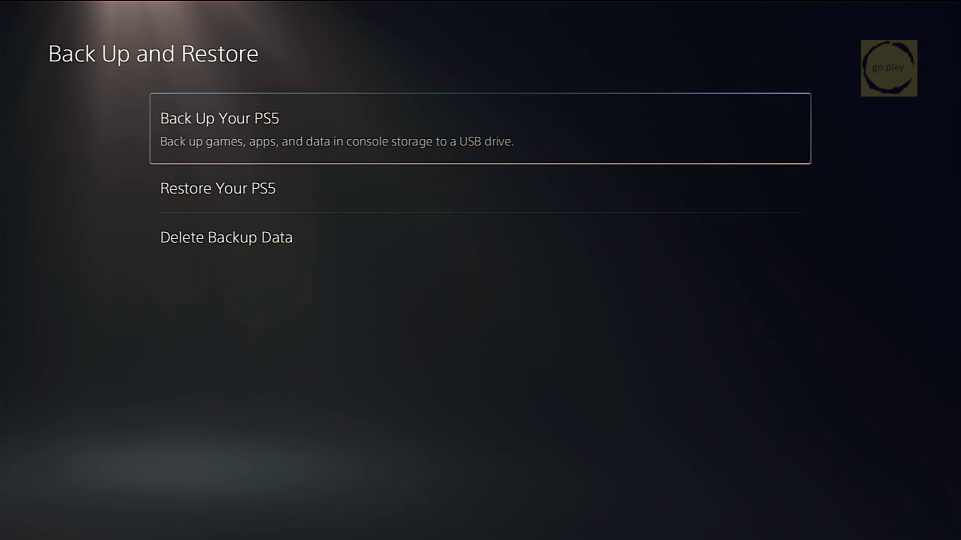
# - Open Back Up Your PS5, decline the backup, and move down to restoring
pyautogui.press('Return')
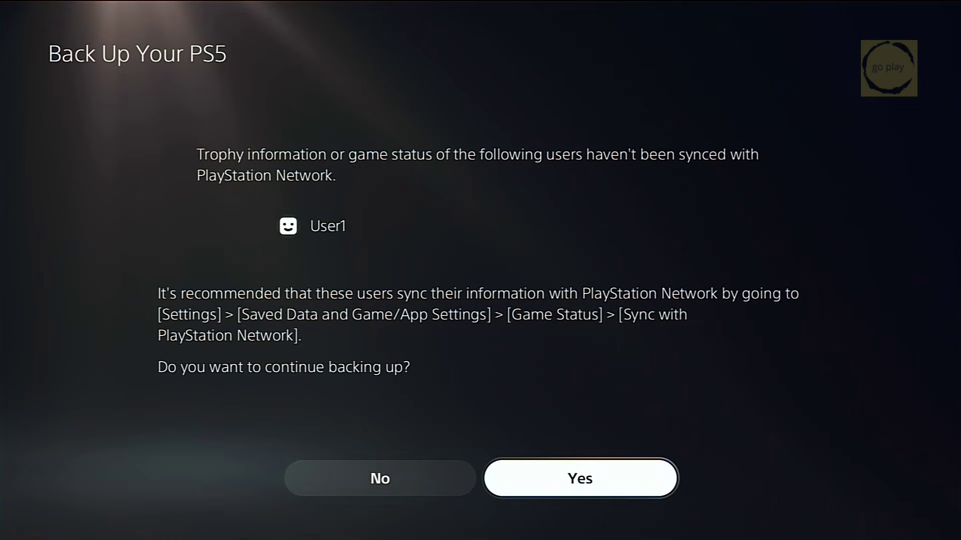
pyautogui.press('Escape')
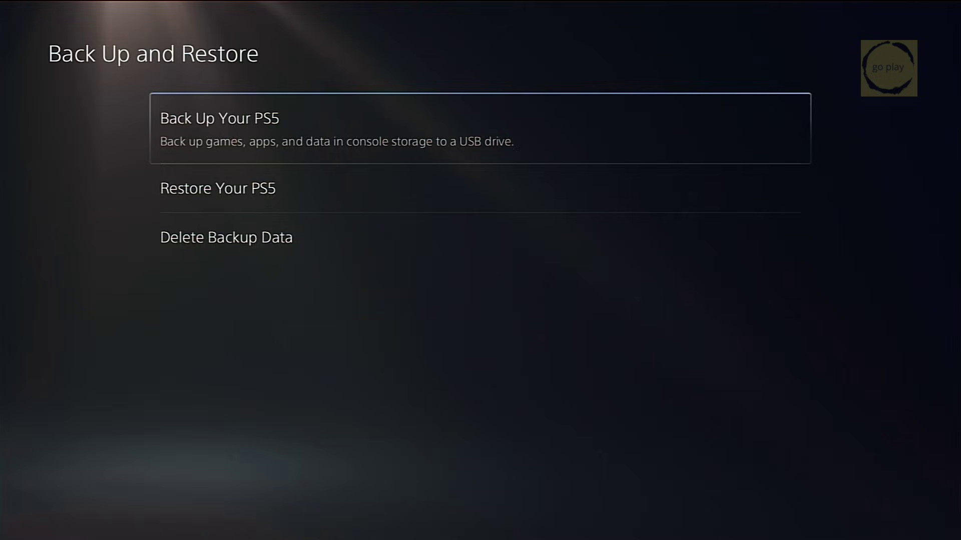
pyautogui.press('Down')
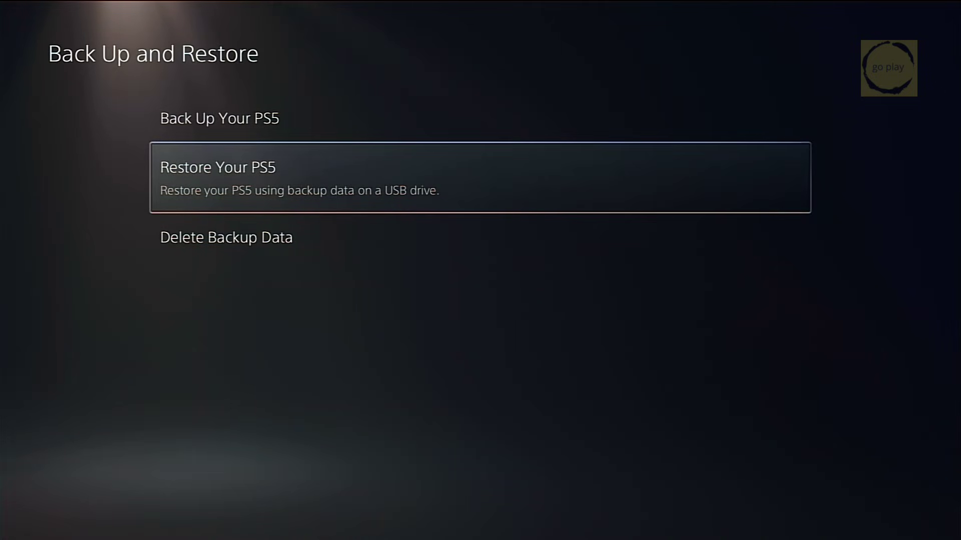
pyautogui.press('Return')
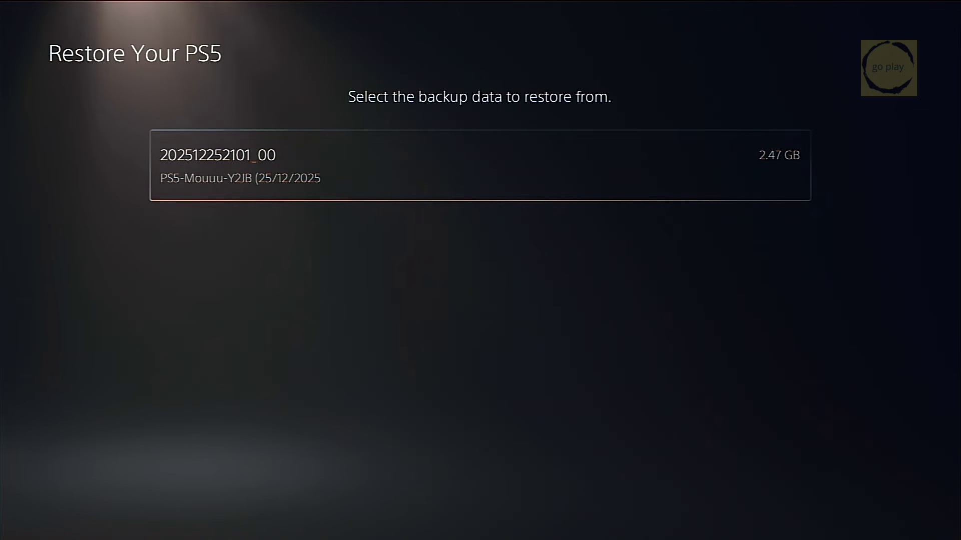
pyautogui.press('Return')
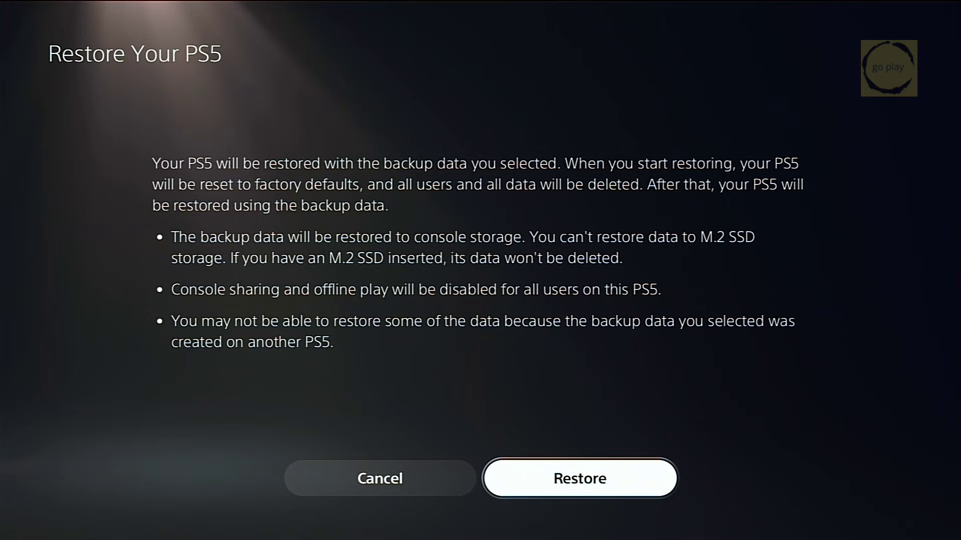
pyautogui.press('Escape')
pyautogui.press('Escape')
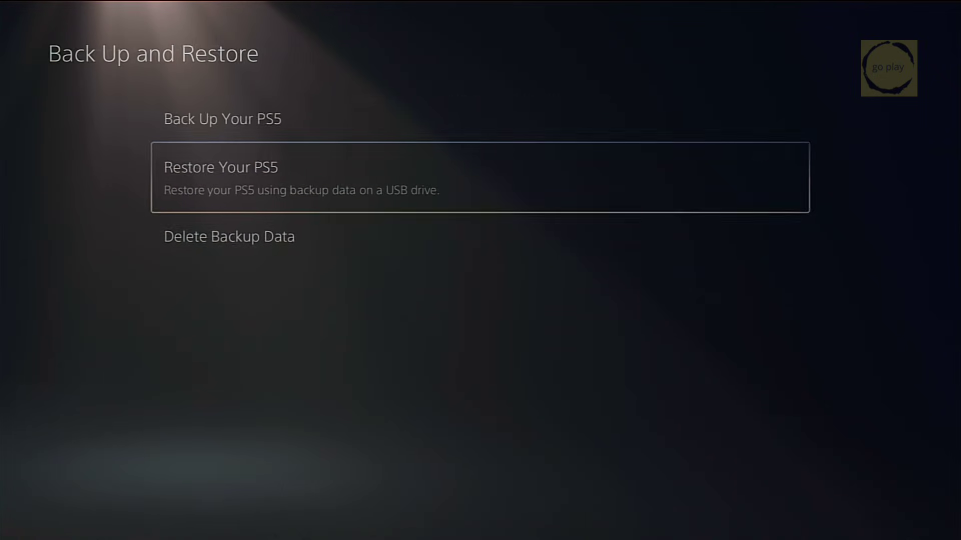
pyautogui.press('Escape')
# - Back out to the home screen and launch the Y2JB Autoloader to start etaHEN 2.5B
pyautogui.press('Escape')
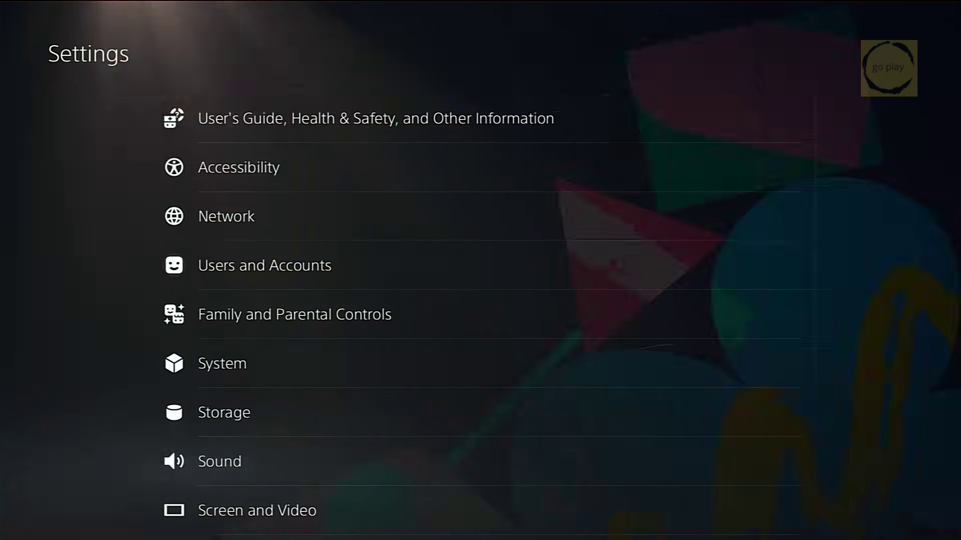
pyautogui.press('Escape')
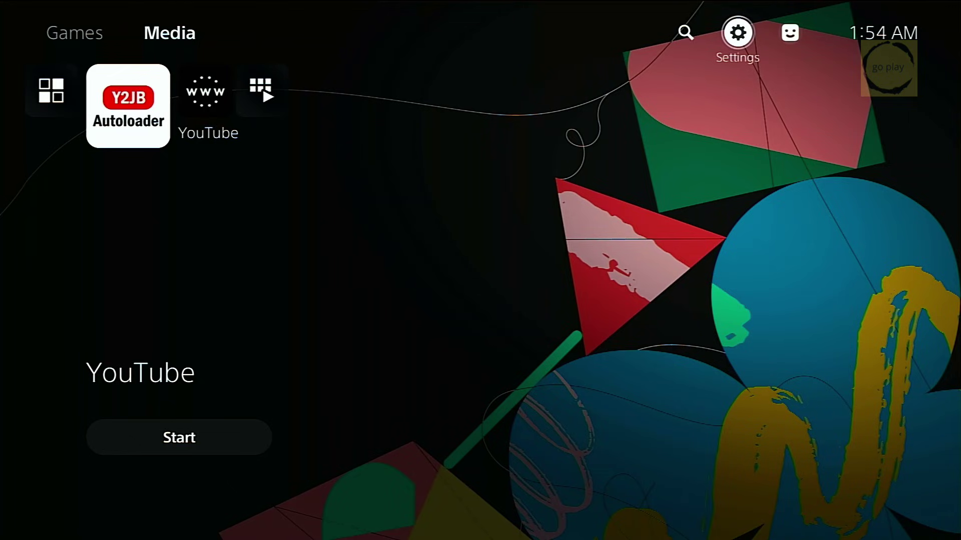
pyautogui.press('Down')
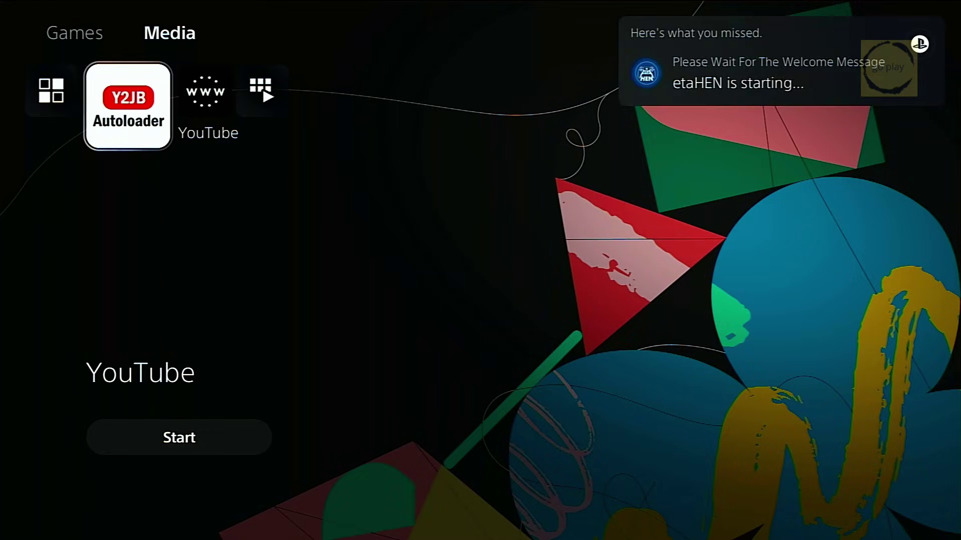
pyautogui.press('Return')
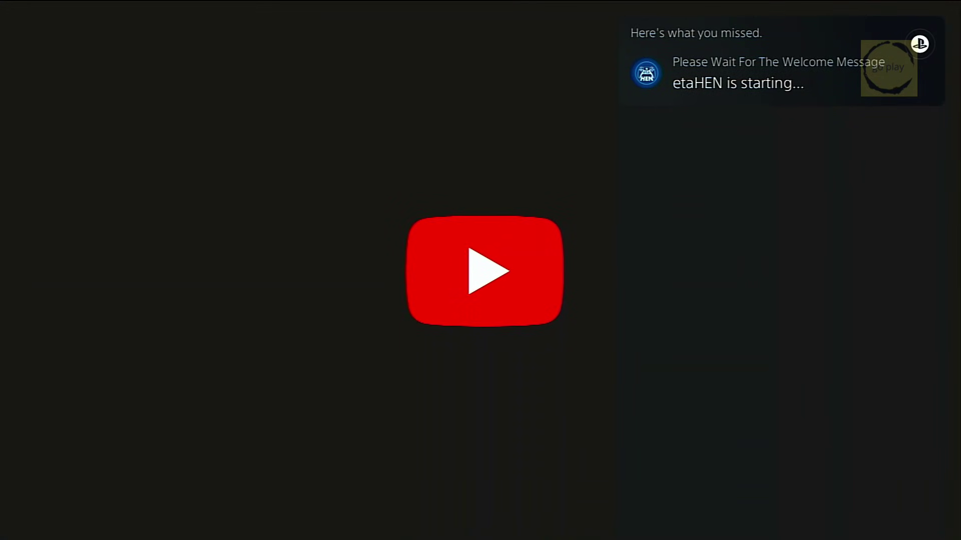